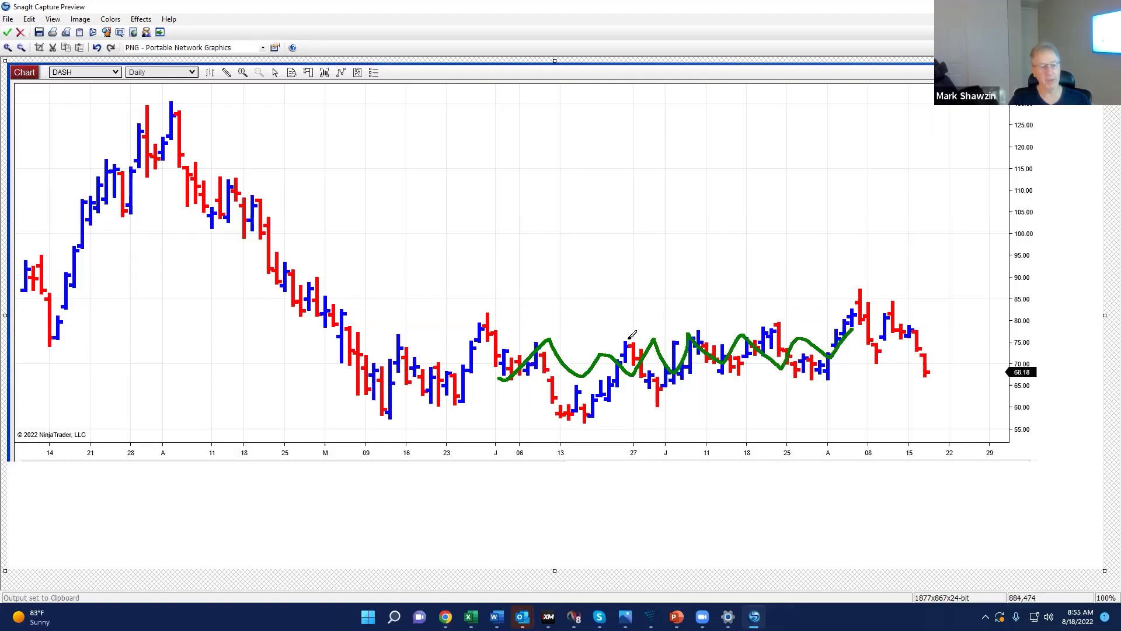
Draw straight green lines above and below the wavy line, then undo the last annotation.
drag(524, 339, 794, 340)
drag(531, 389, 839, 380)
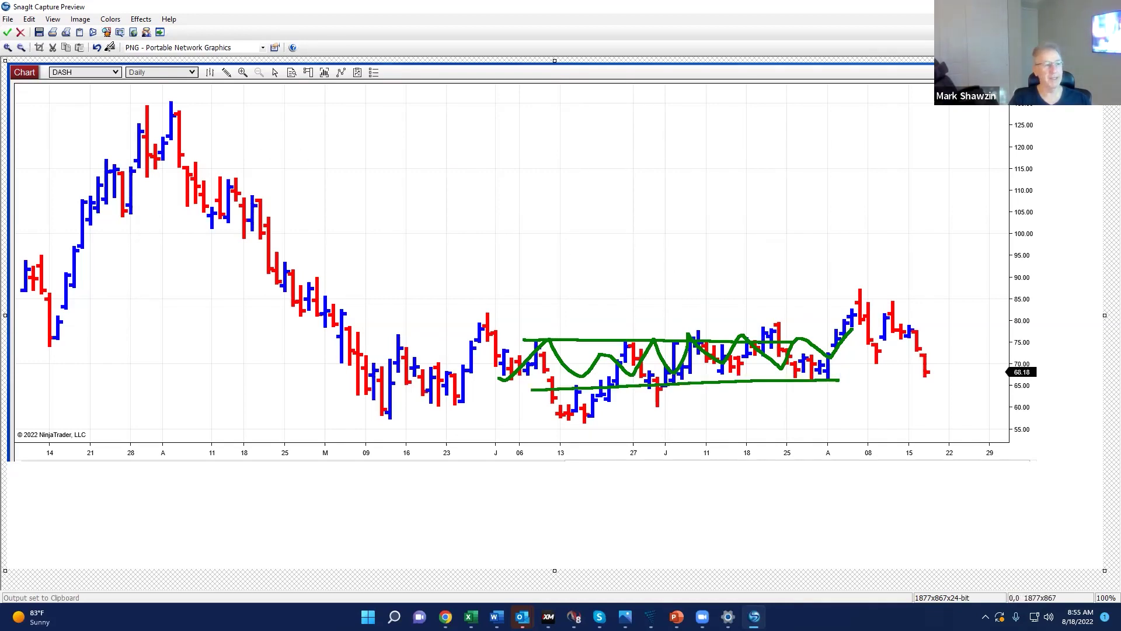
click(110, 47)
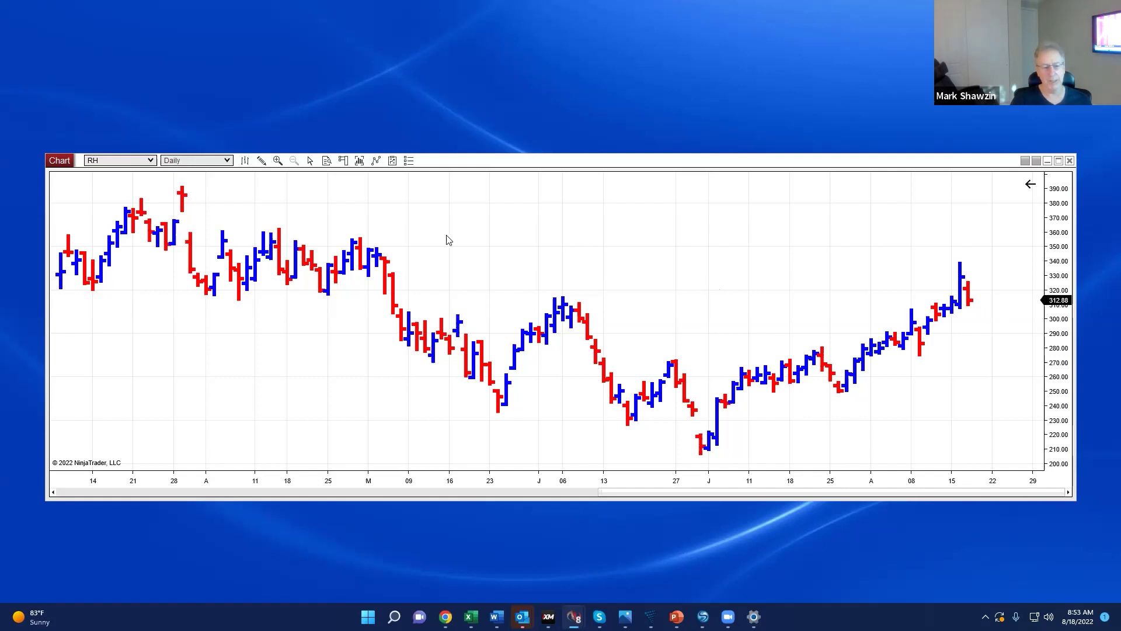
Switch the NinjaTrader chart's instrument from RH to DASH daily.
click(107, 163)
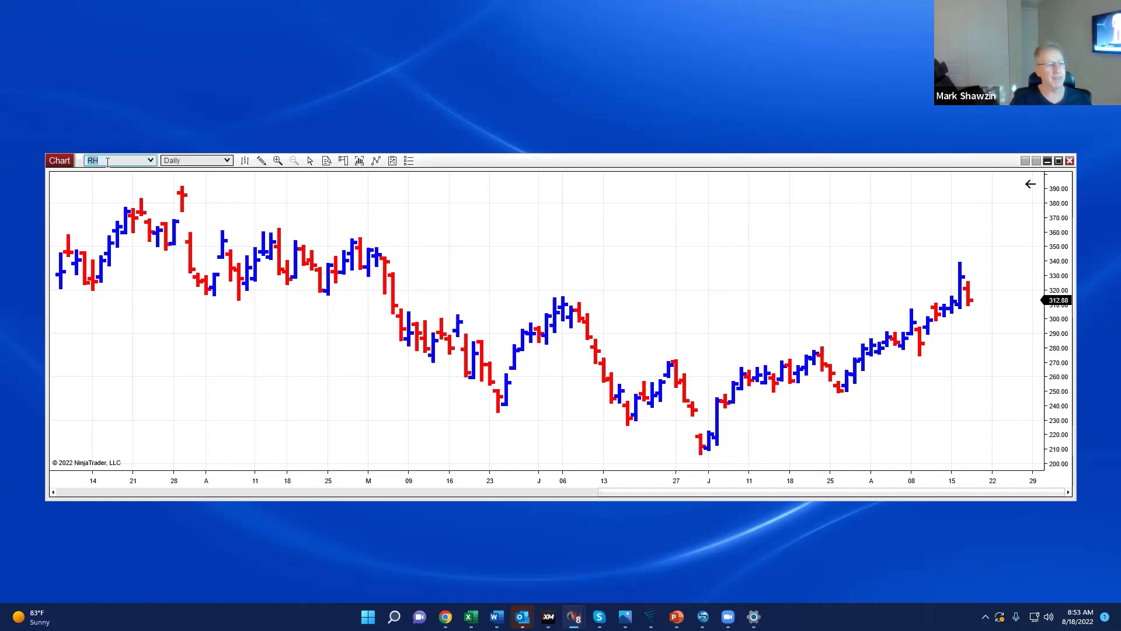
key(Return)
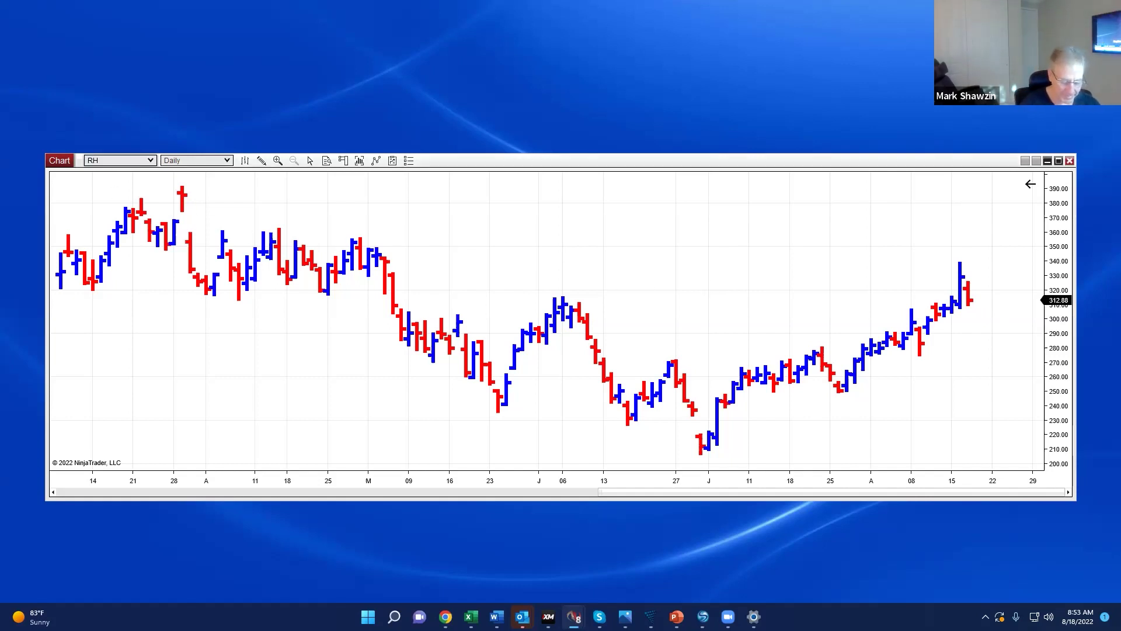
text(DA)
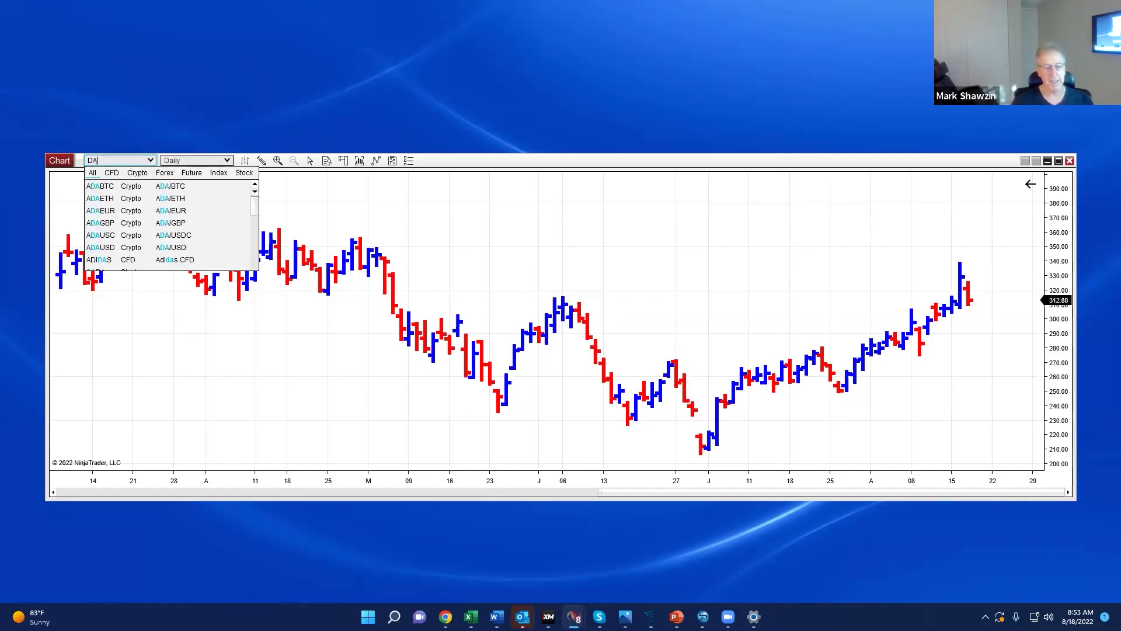
text(S)
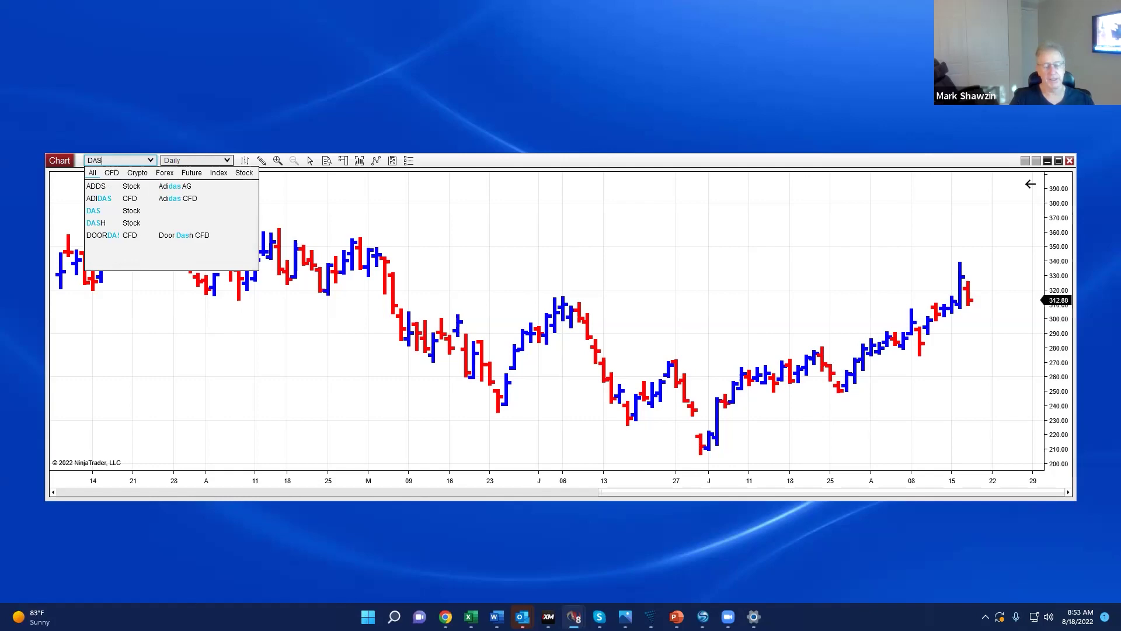
text(H)
key(Return)
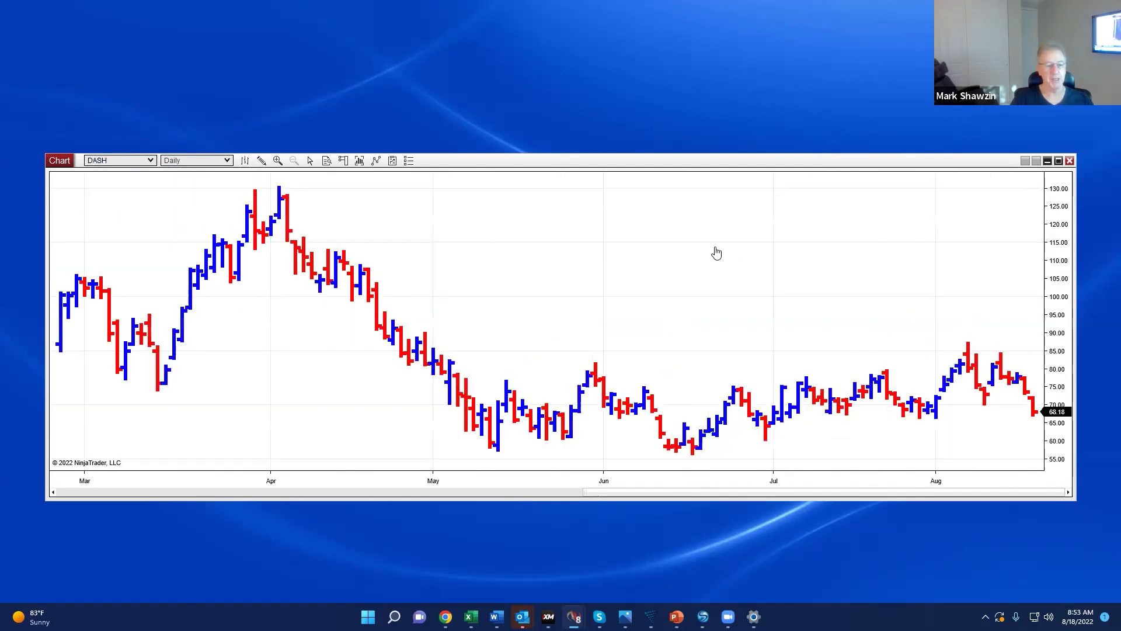
Discard the old ILMN capture, make the chart window taller, and capture the whole DASH chart.
click(702, 616)
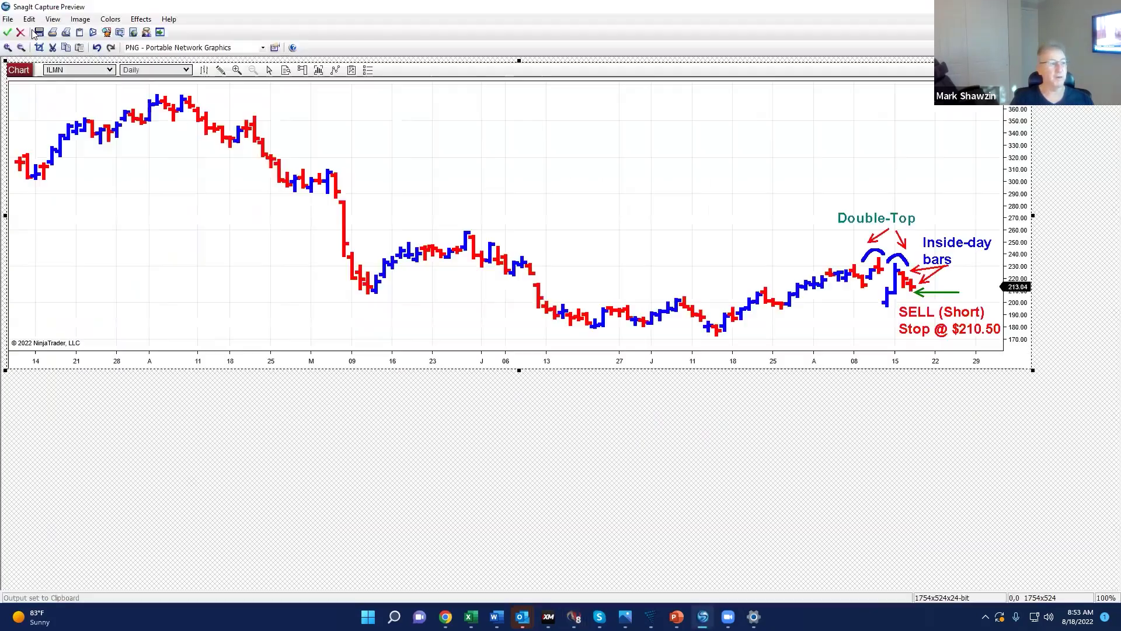
click(20, 33)
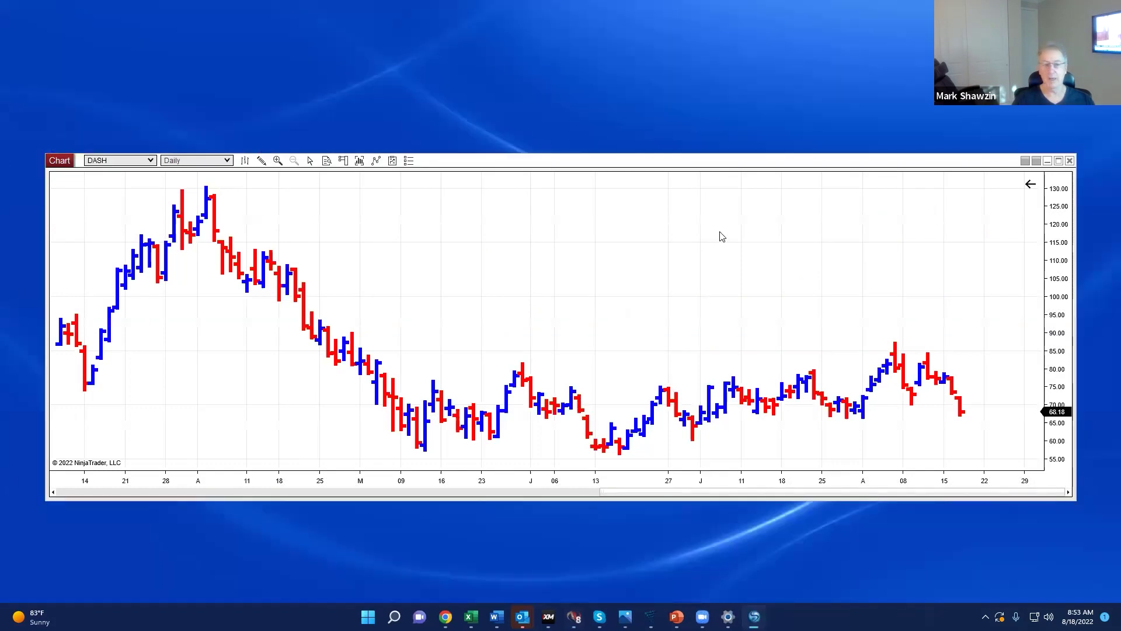
drag(676, 153, 676, 93)
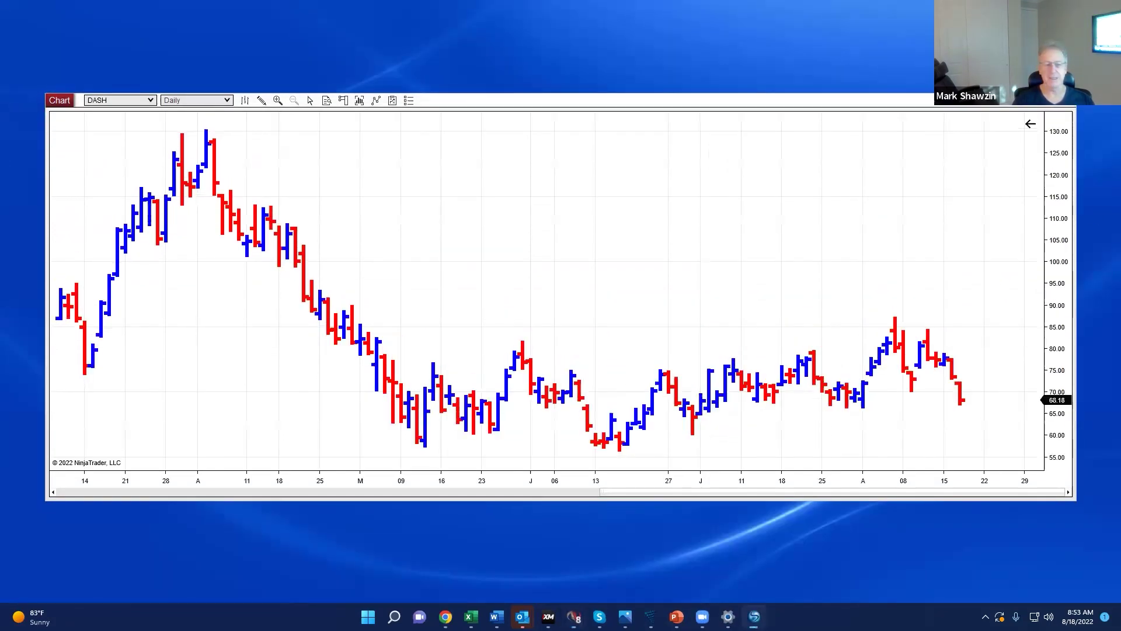
key(Print)
drag(45, 94, 1076, 496)
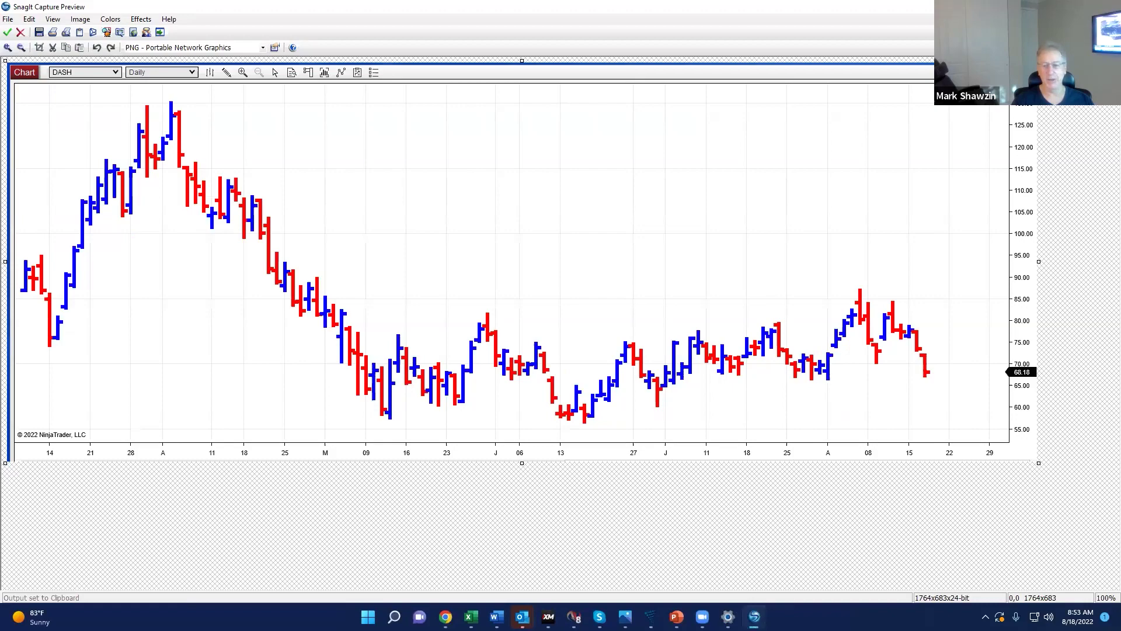
Sketch blue freehand curves over the price bars, then undo them.
drag(577, 420, 871, 304)
mouse_move(250, 132)
mouse_down()
mouse_move(396, 155)
mouse_move(909, 301)
mouse_move(933, 296)
mouse_move(905, 319)
mouse_up()
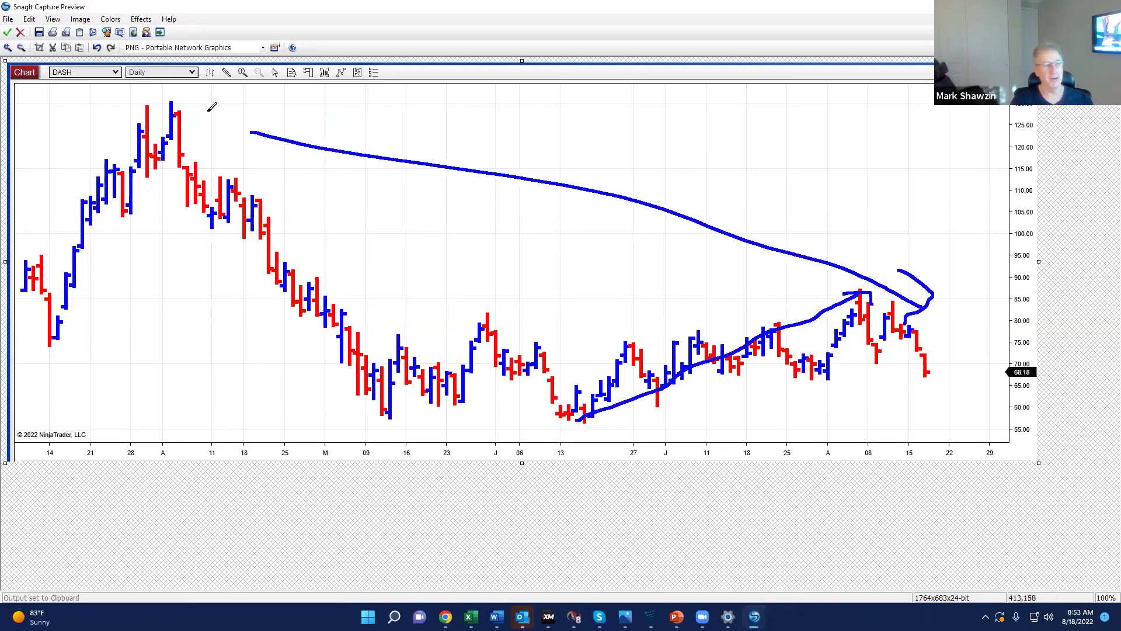
click(97, 47)
key(ctrl+z)
key(ctrl+z)
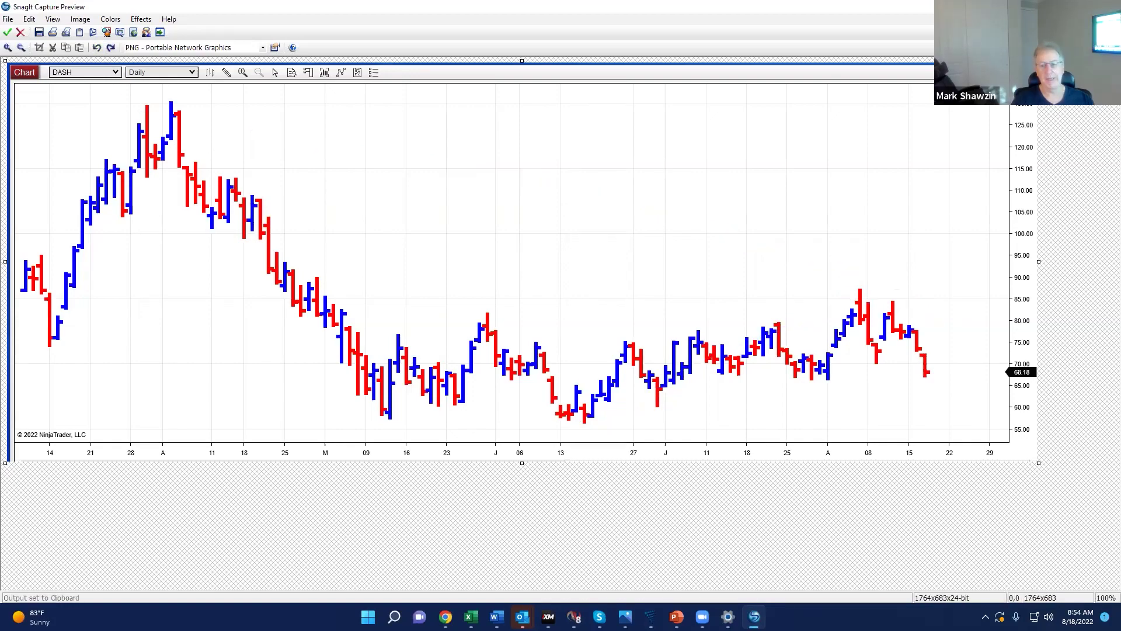
Draw a blue sloping line and flat support line, with an orange price wave and green up-arrow inside.
drag(506, 87, 906, 221)
drag(519, 234, 905, 234)
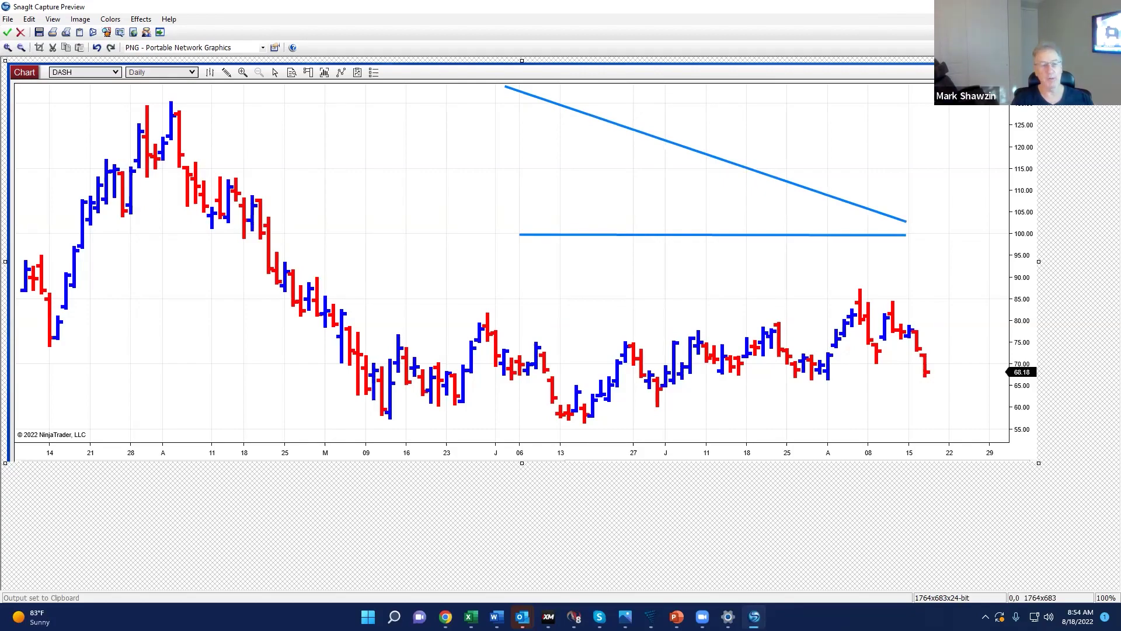
drag(479, 216, 649, 152)
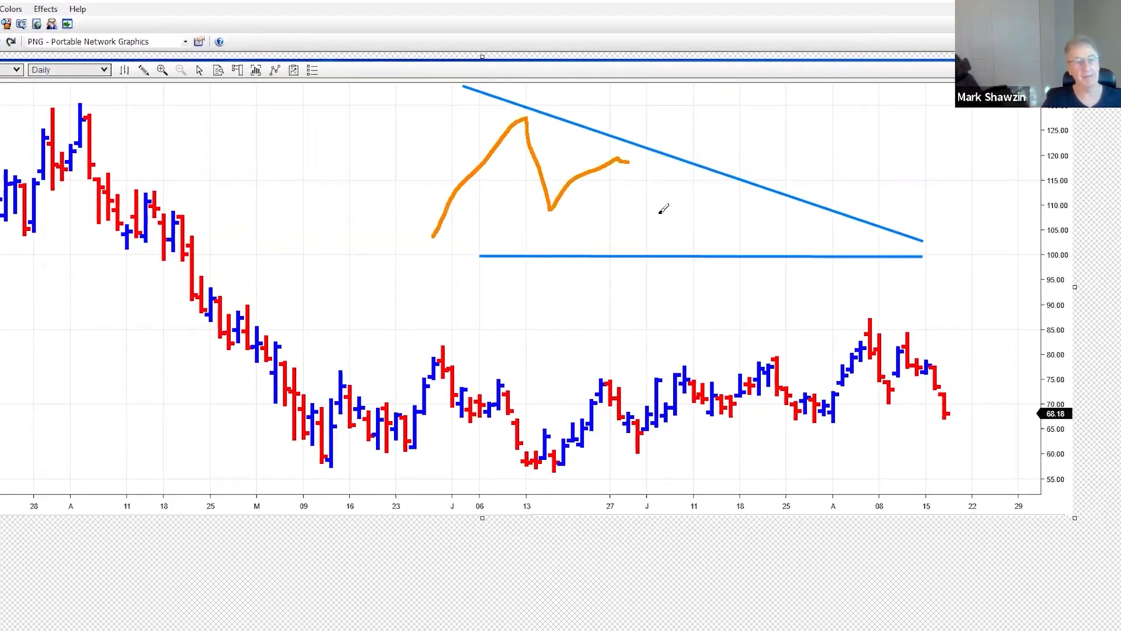
mouse_move(664, 209)
mouse_down()
mouse_move(770, 217)
mouse_move(824, 278)
mouse_up()
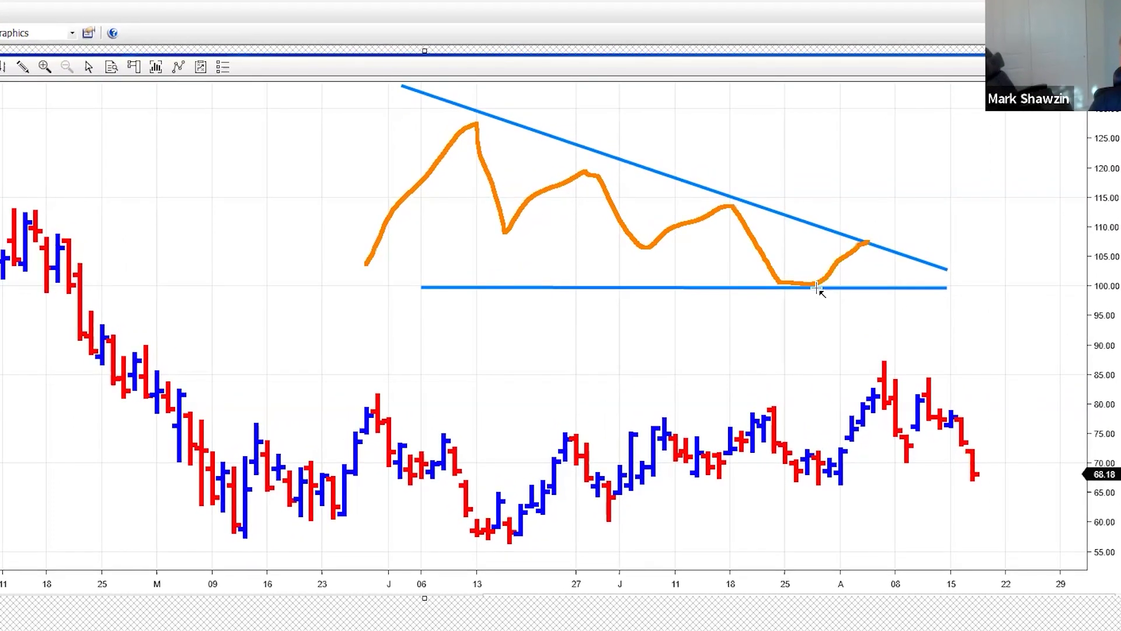
mouse_move(807, 289)
mouse_down()
mouse_move(826, 284)
mouse_move(852, 245)
mouse_up()
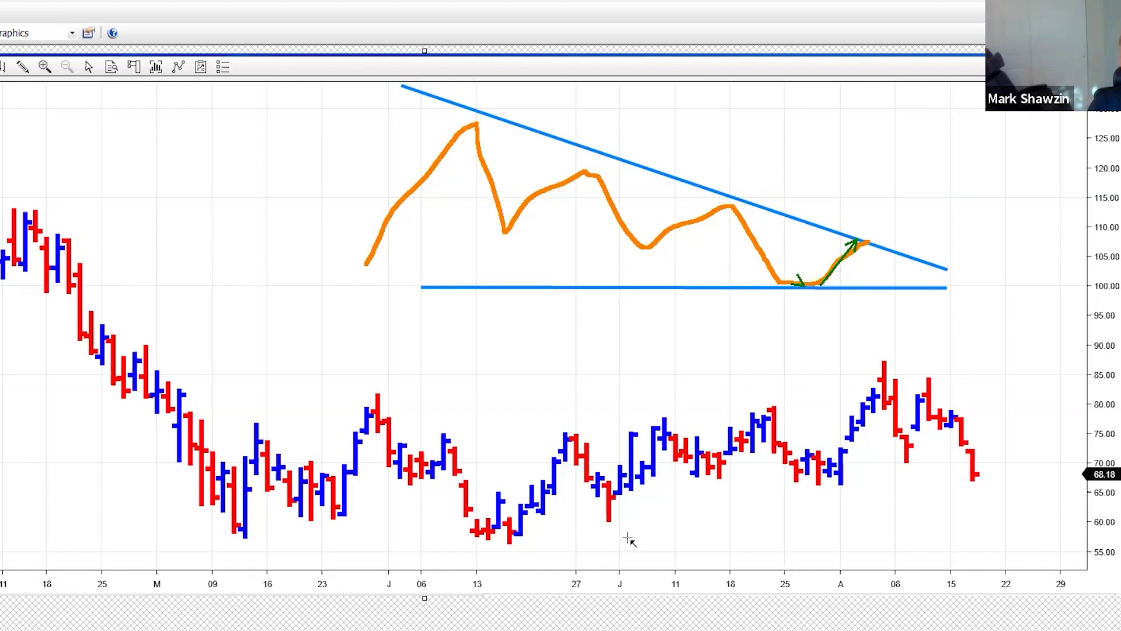
mouse_move(524, 543)
mouse_down()
mouse_move(896, 362)
mouse_move(887, 362)
mouse_up()
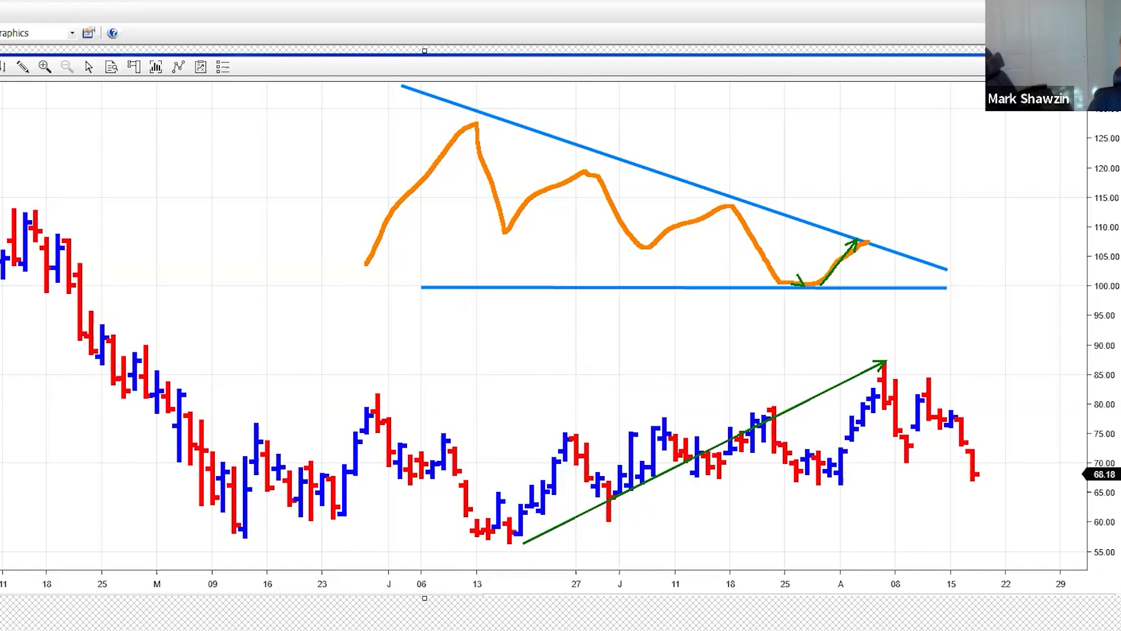
key(ctrl+z)
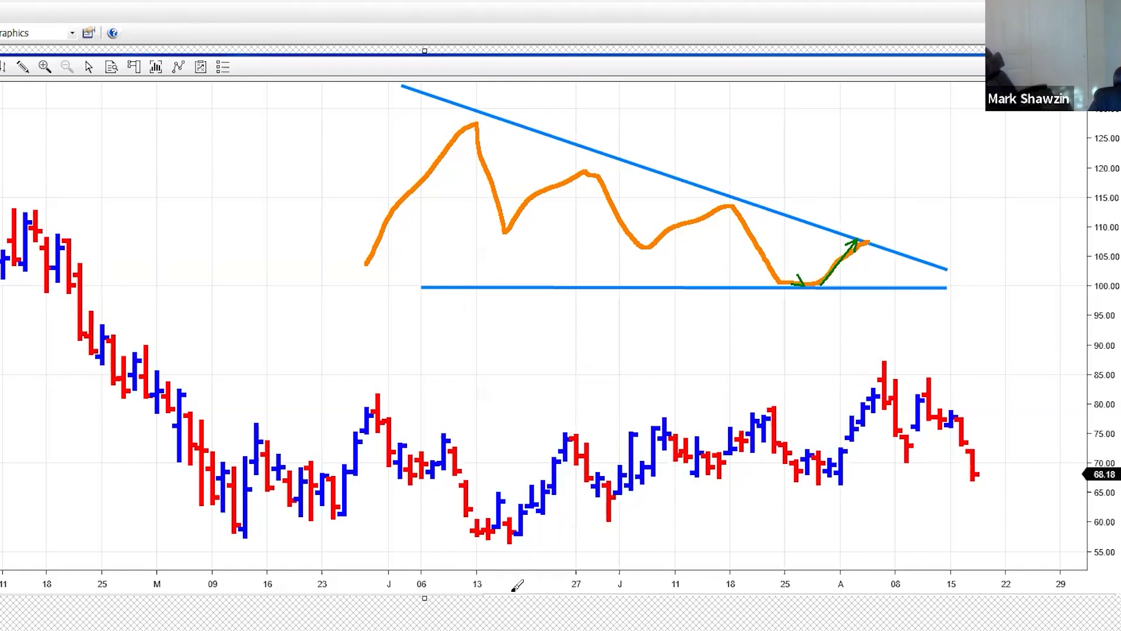
drag(467, 532, 497, 549)
mouse_move(501, 543)
mouse_down()
mouse_move(529, 546)
mouse_move(586, 500)
mouse_move(786, 456)
mouse_move(904, 359)
mouse_up()
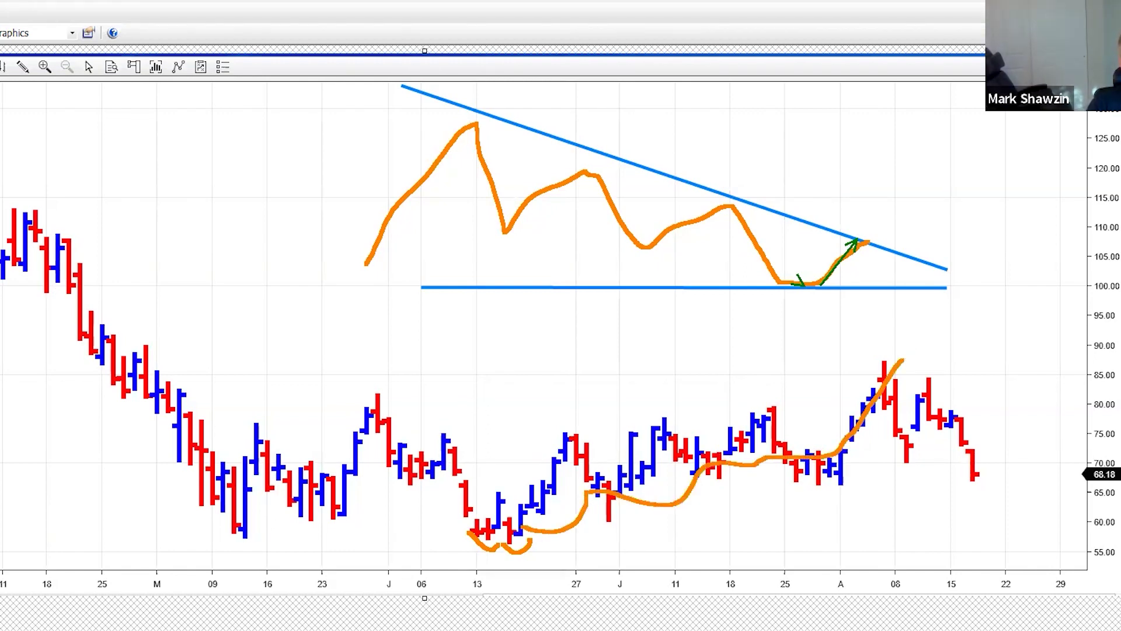
key(ctrl+z)
key(ctrl+z)
key(ctrl+z)
key(ctrl+z)
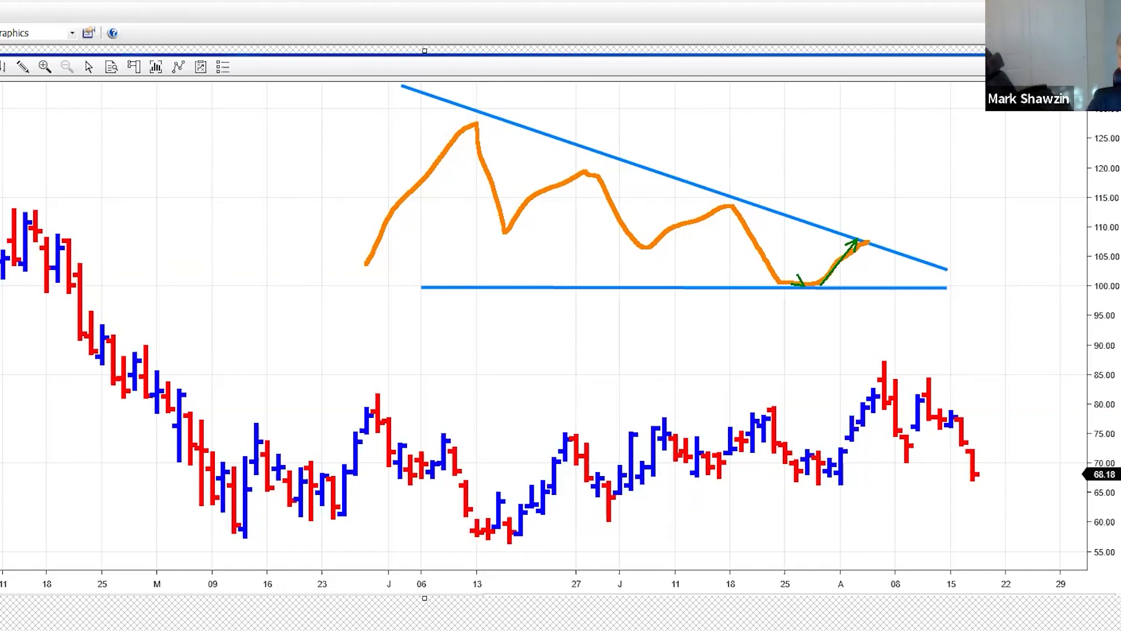
mouse_move(1, 203)
mouse_down()
mouse_move(839, 358)
mouse_move(1079, 554)
mouse_move(971, 554)
mouse_up()
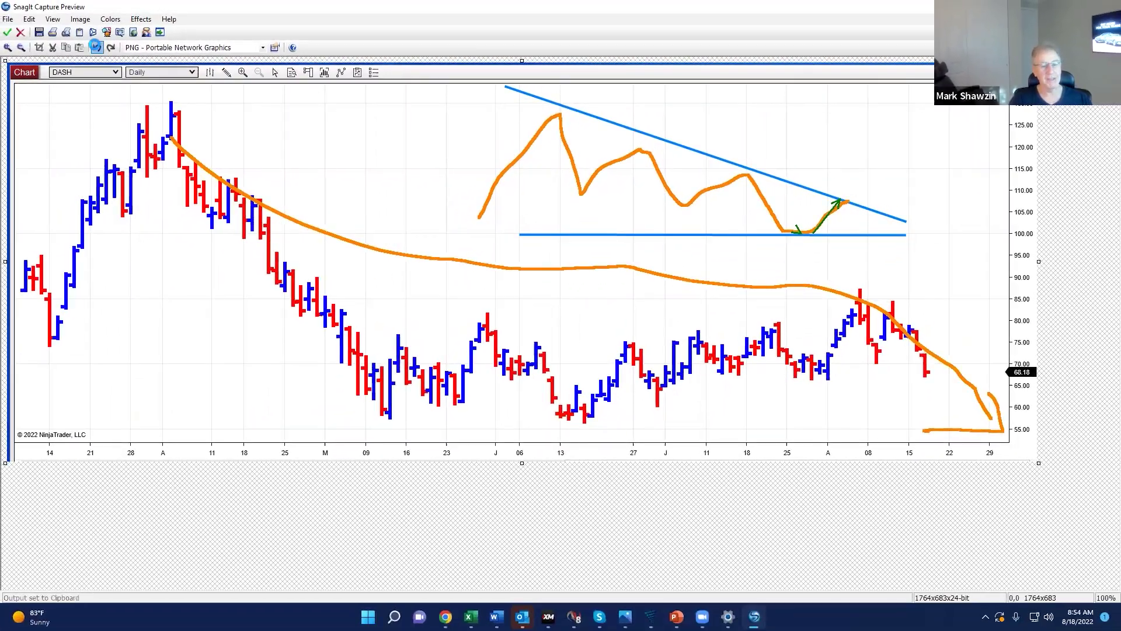
click(97, 49)
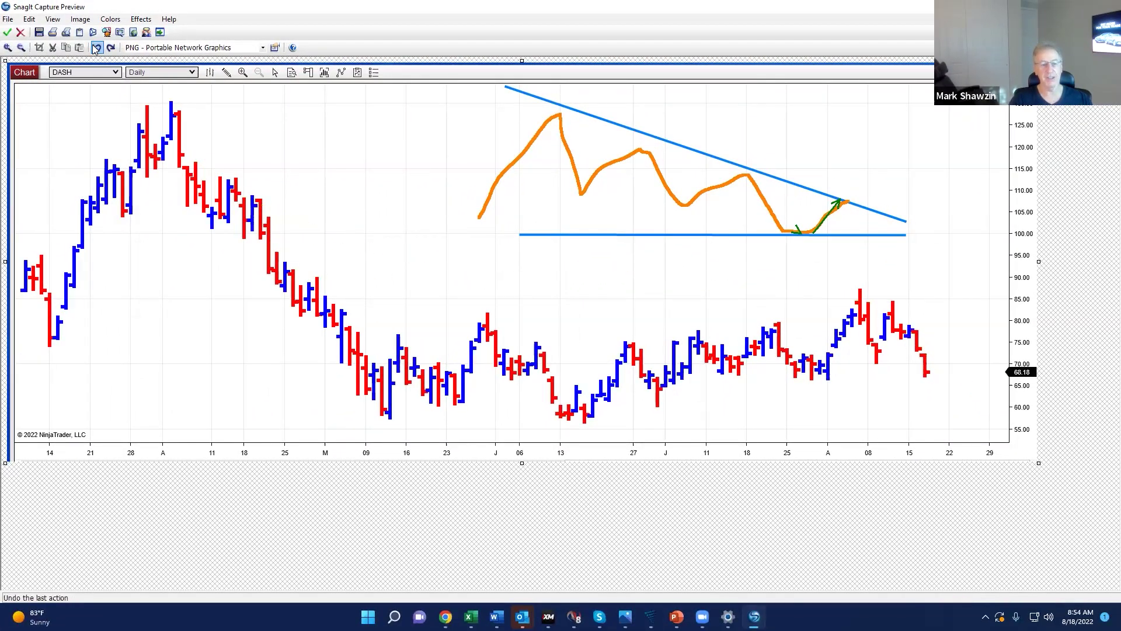
Draw an orange drop stroke, then undo the orange strokes, green arrow, orange wave and both blue lines.
mouse_move(821, 366)
mouse_down()
mouse_move(867, 303)
mouse_move(853, 318)
mouse_move(868, 318)
mouse_move(960, 454)
mouse_up()
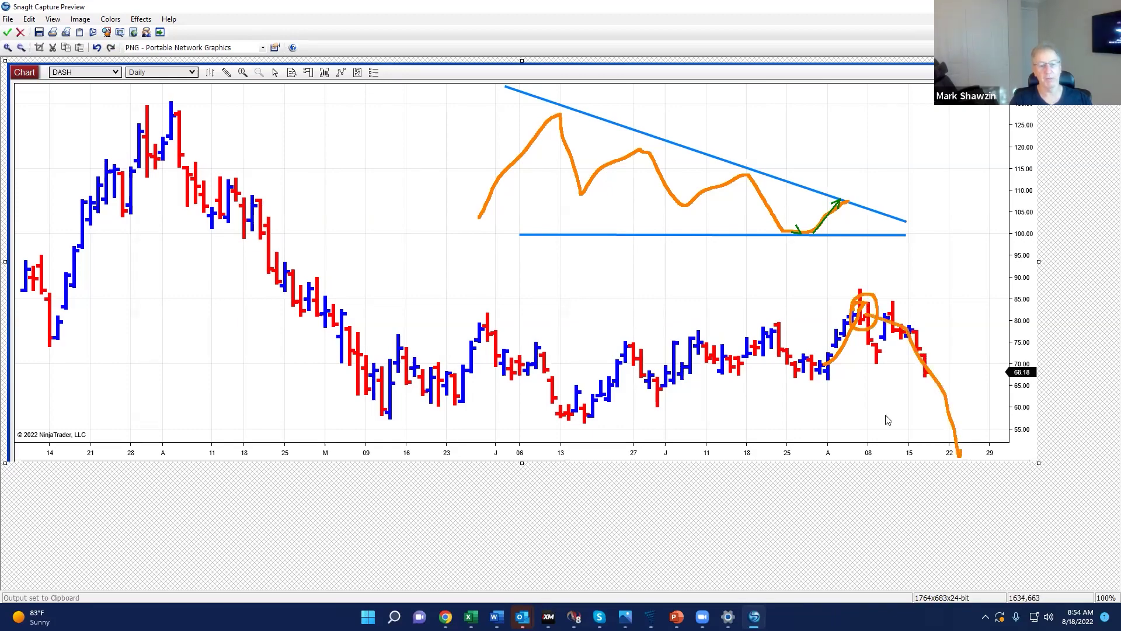
click(97, 48)
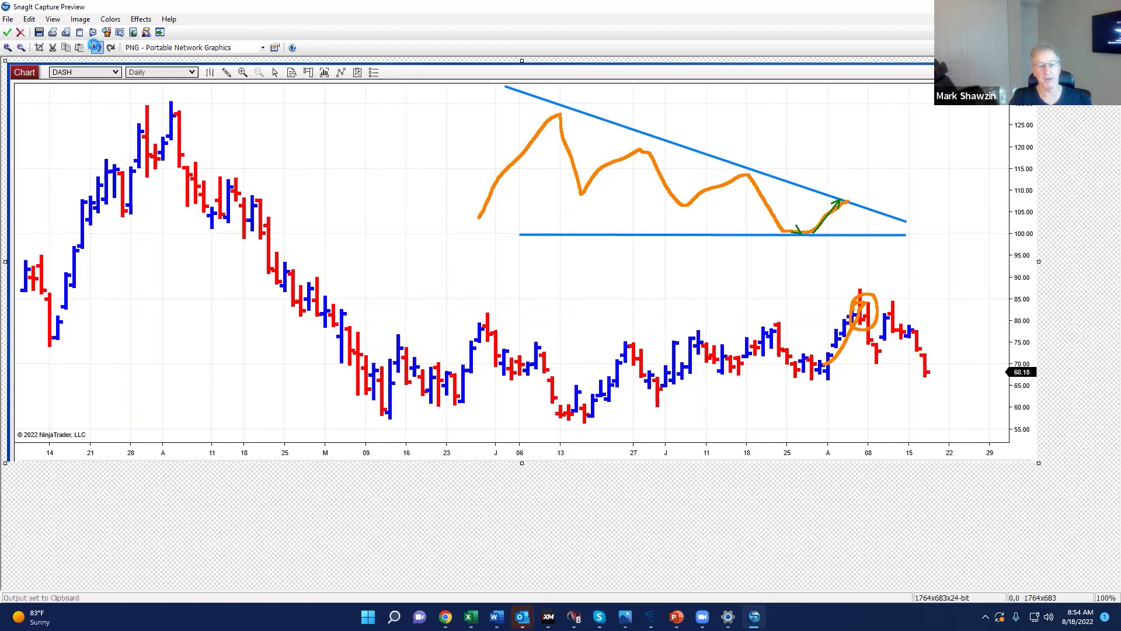
click(97, 48)
click(97, 47)
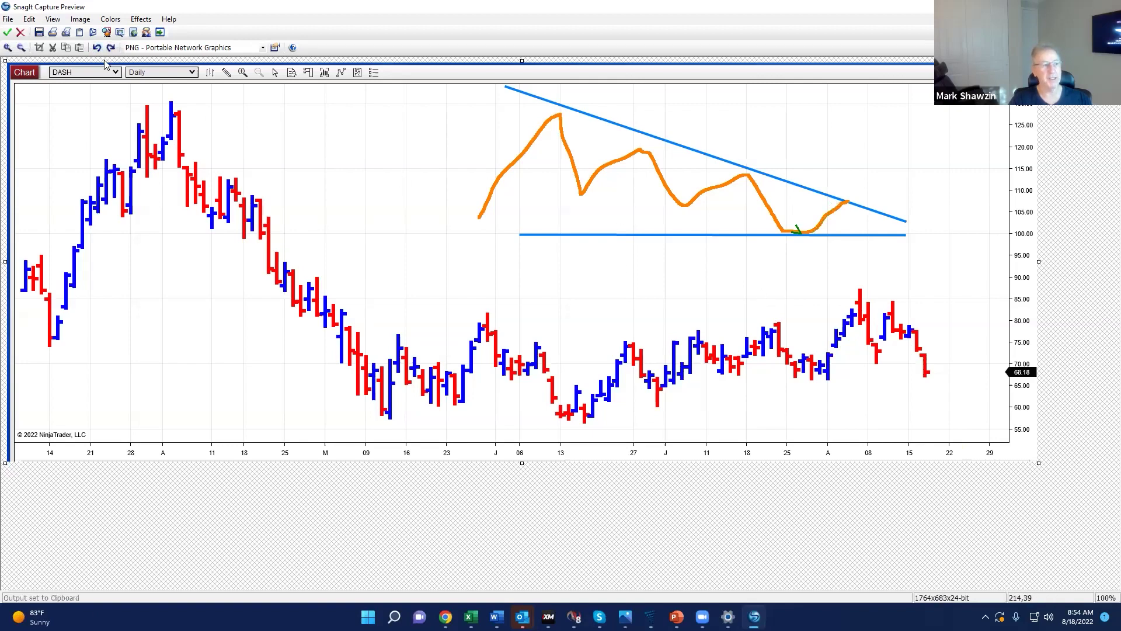
click(97, 48)
click(97, 48)
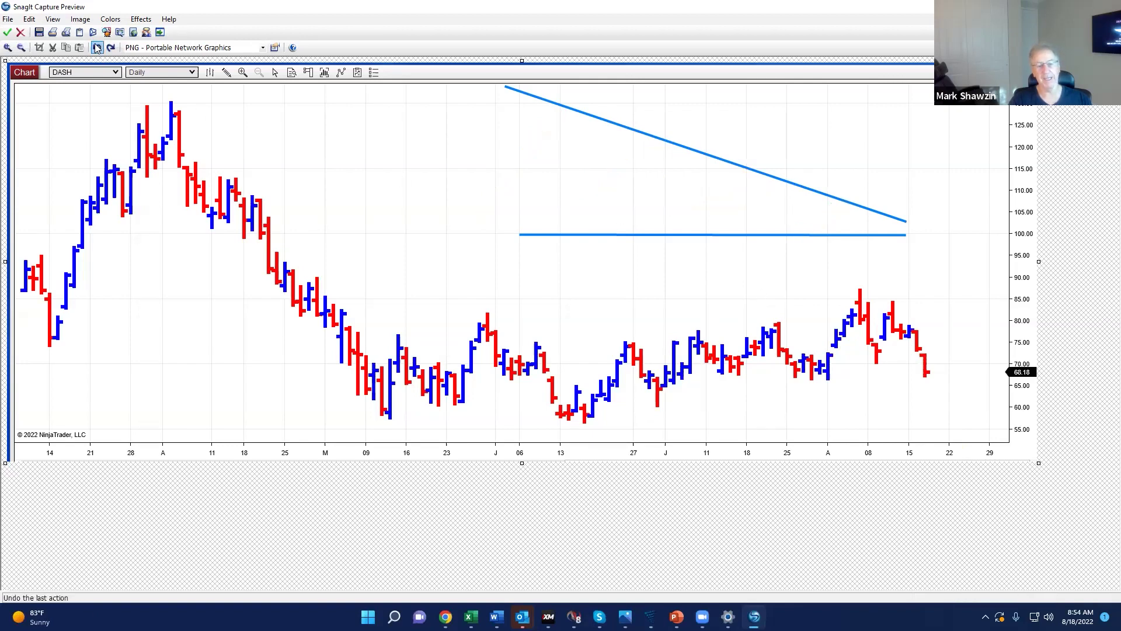
click(96, 47)
click(96, 47)
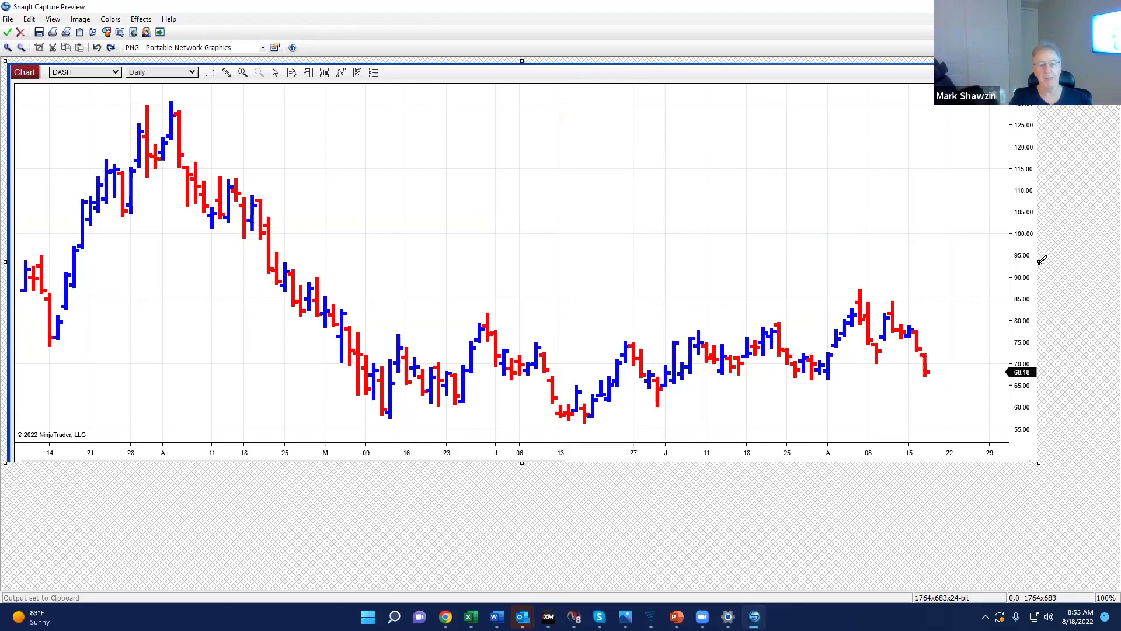
Extend the canvas right and down, then draw a green wavy line plus green range top and bottom lines.
drag(1036, 263, 1104, 262)
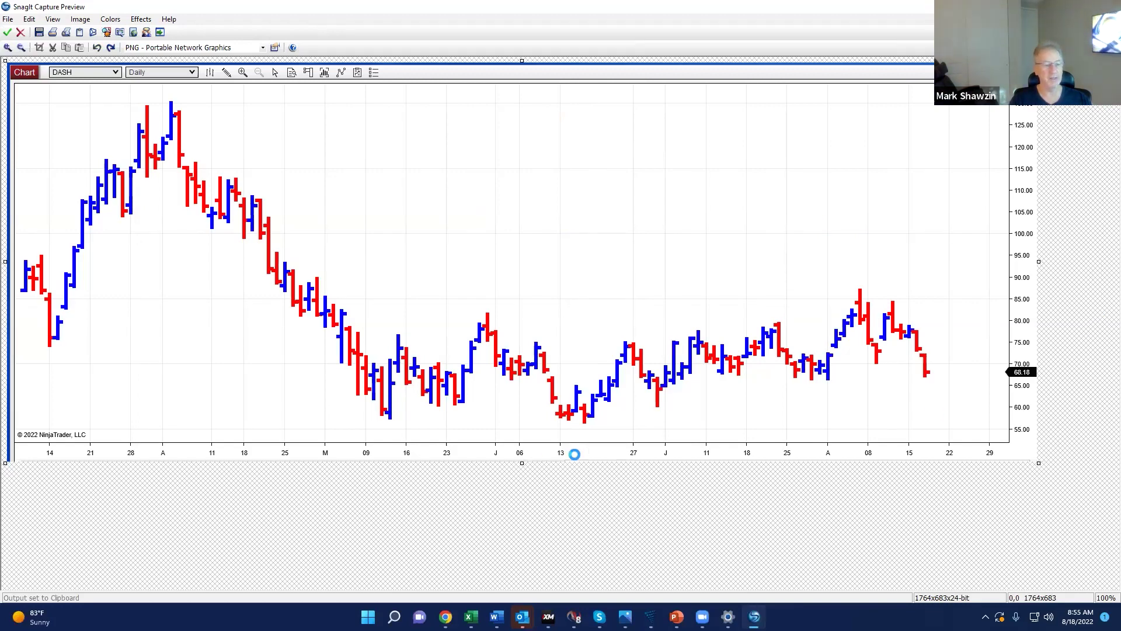
drag(536, 463, 538, 570)
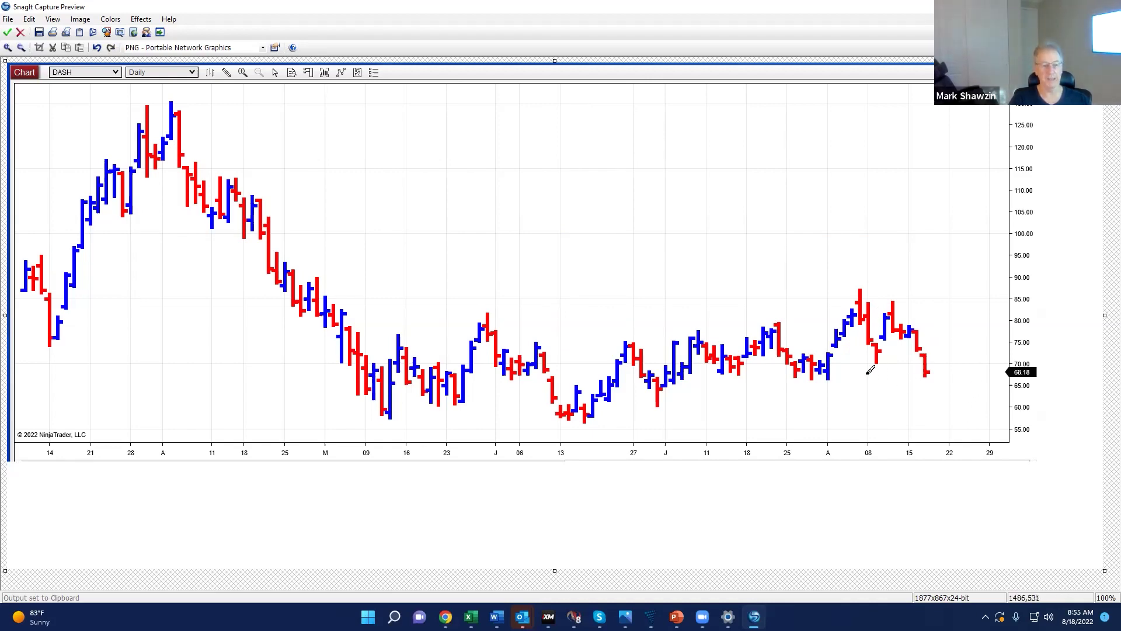
mouse_move(501, 379)
mouse_down()
mouse_move(548, 339)
mouse_move(642, 357)
mouse_move(689, 336)
mouse_move(782, 367)
mouse_move(856, 322)
mouse_up()
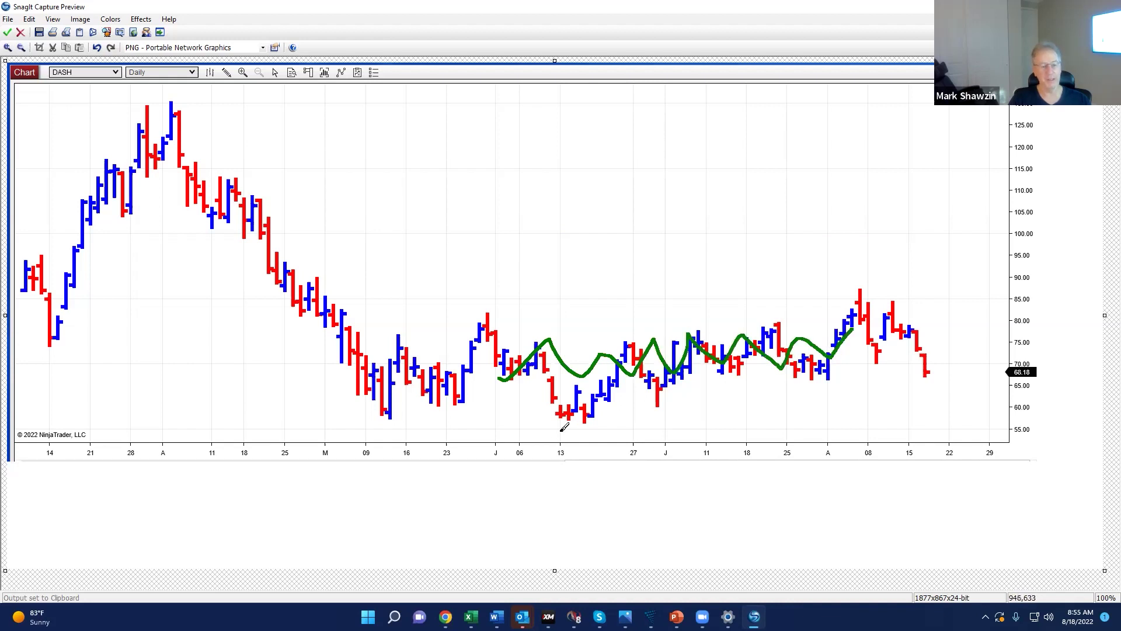
drag(523, 339, 794, 340)
drag(531, 390, 839, 380)
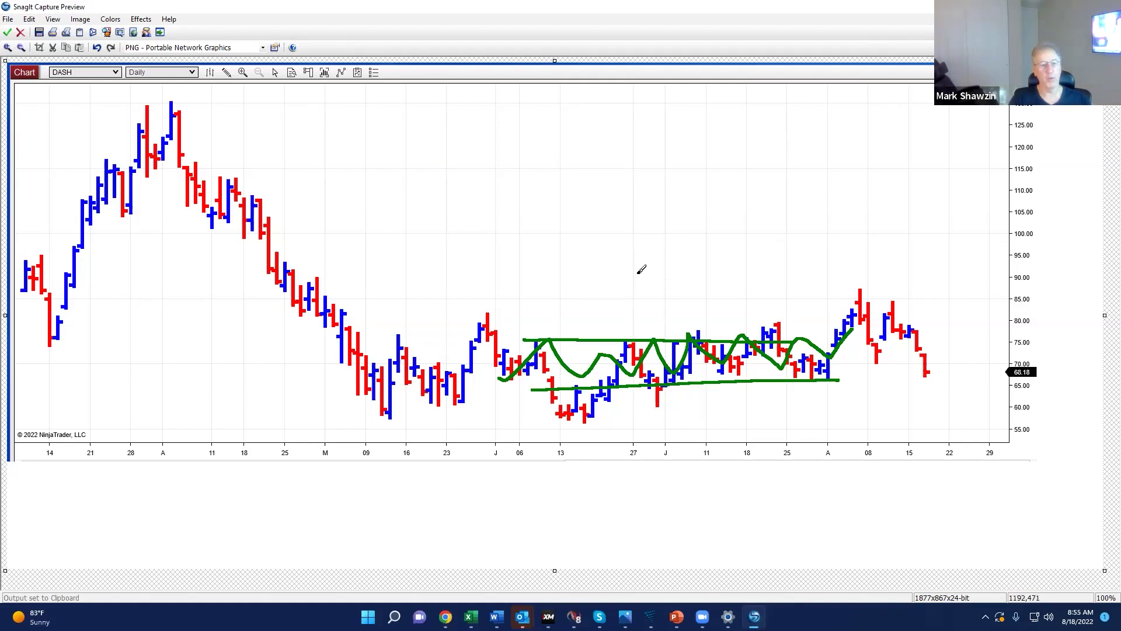
Undo the two green range lines and the green wavy price path.
click(97, 47)
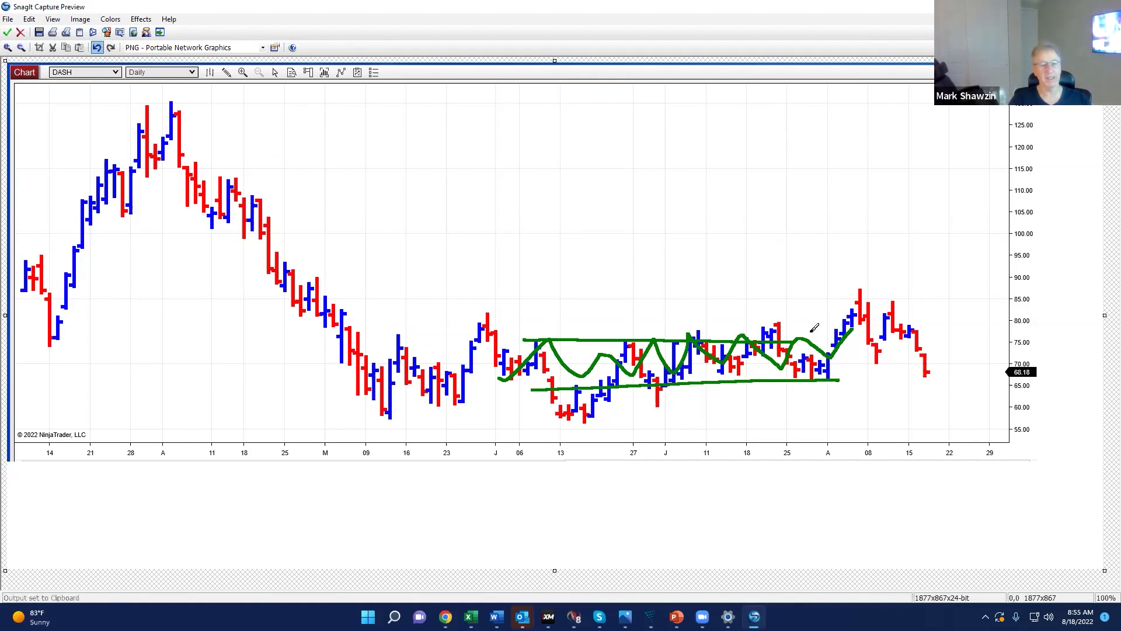
key(ctrl+z)
key(ctrl+z)
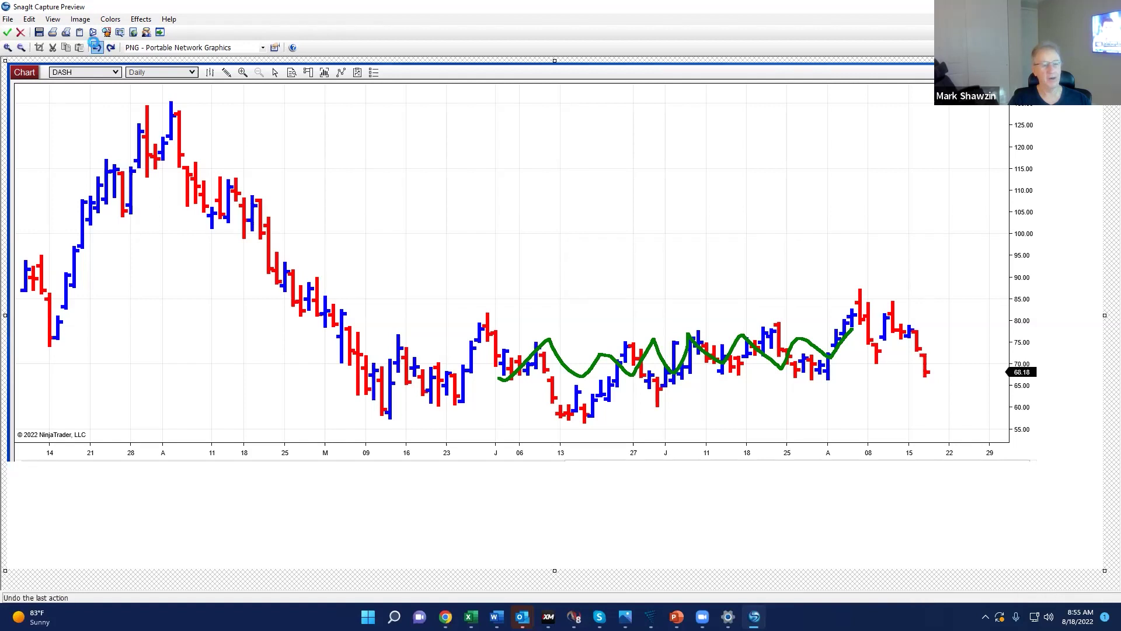
click(97, 47)
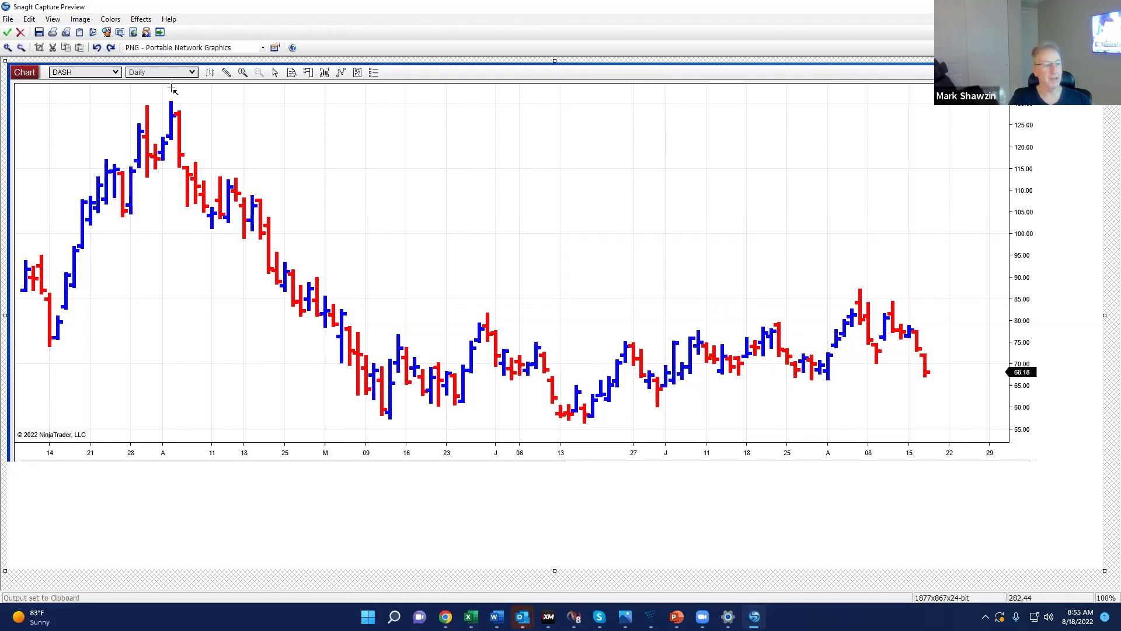
mouse_move(174, 88)
mouse_down()
mouse_move(806, 283)
mouse_move(950, 374)
mouse_move(944, 367)
mouse_up()
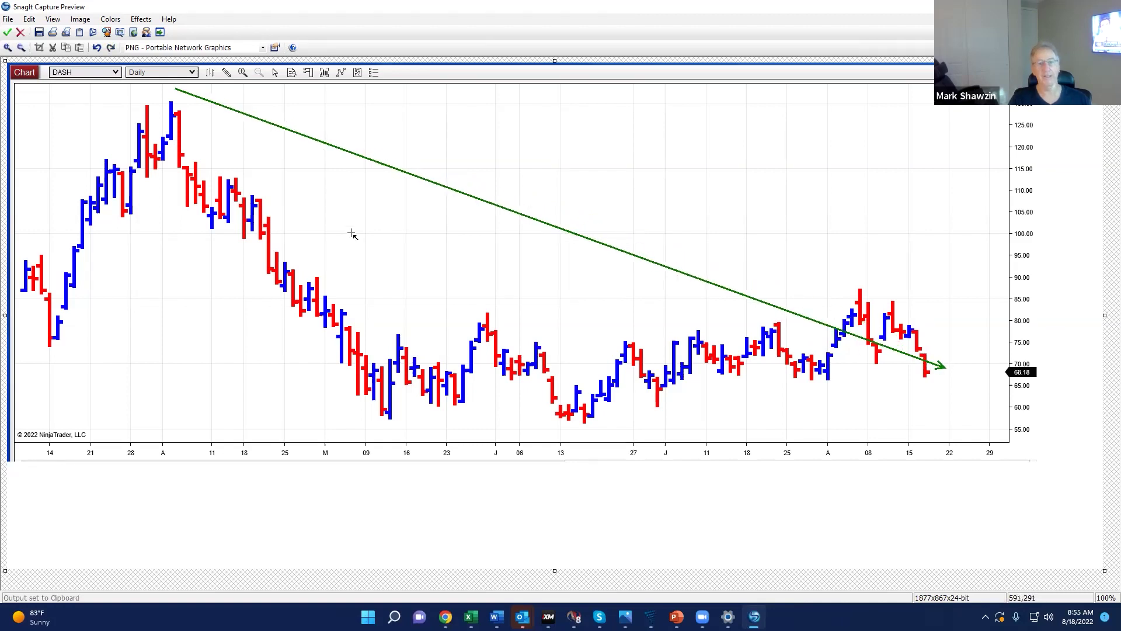
click(97, 47)
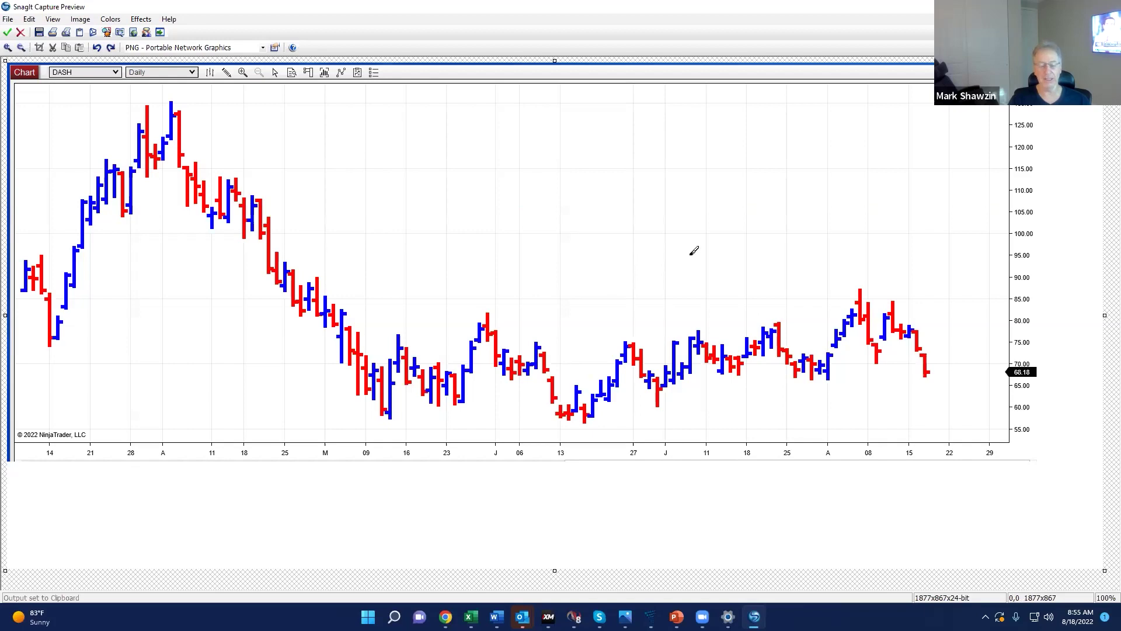
mouse_move(127, 120)
mouse_down()
mouse_move(150, 96)
mouse_move(188, 124)
mouse_up()
Add green arcs over the shoulders and head, and dark-red lines connecting the peaks.
drag(88, 180, 128, 177)
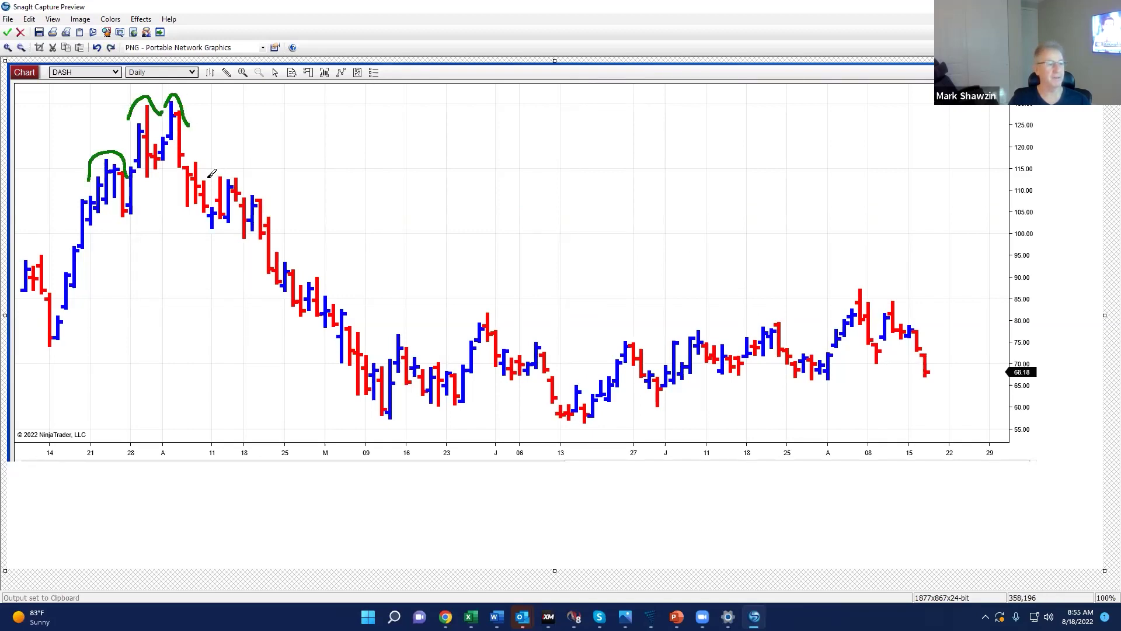
drag(200, 179, 260, 205)
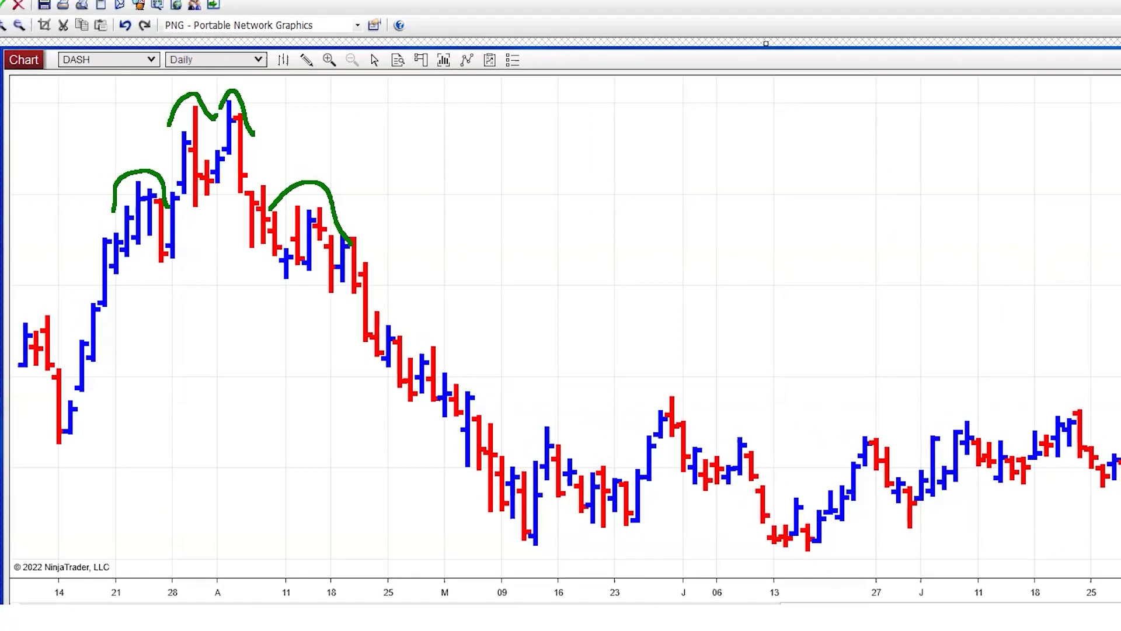
mouse_move(105, 253)
mouse_down()
mouse_move(134, 169)
mouse_move(174, 252)
mouse_move(200, 105)
mouse_move(276, 248)
mouse_move(304, 188)
mouse_move(349, 248)
mouse_move(312, 255)
mouse_move(377, 253)
mouse_up()
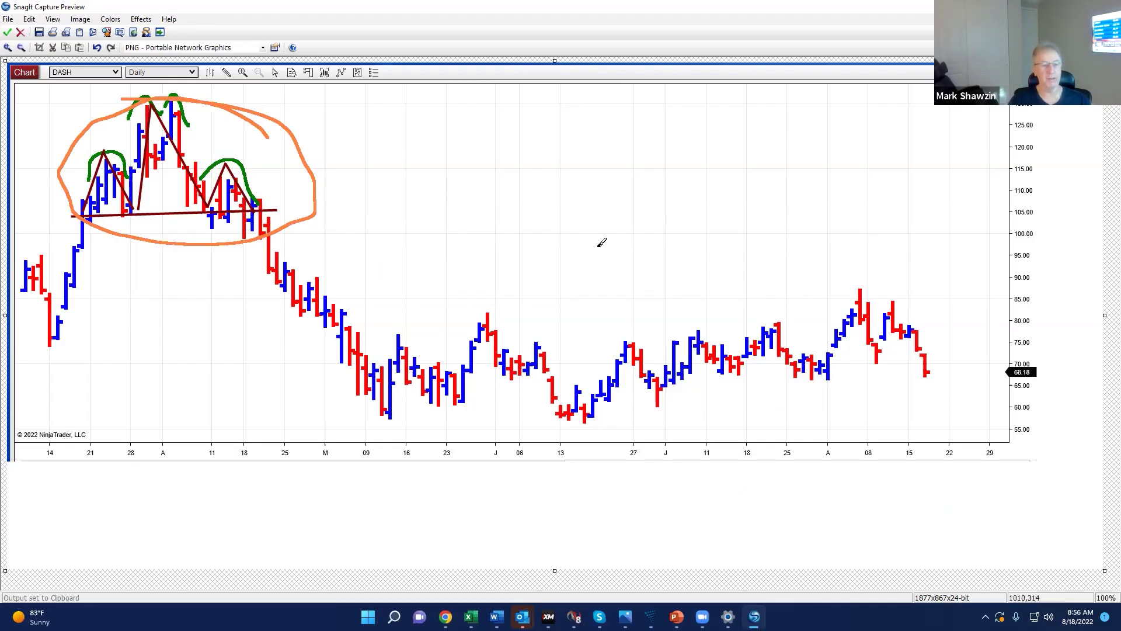
Circle the head-and-shoulders pattern in orange, then undo the extra orange loops and descending path.
drag(778, 303, 781, 319)
mouse_move(320, 160)
mouse_down()
mouse_move(51, 142)
mouse_move(339, 153)
mouse_move(167, 140)
mouse_up()
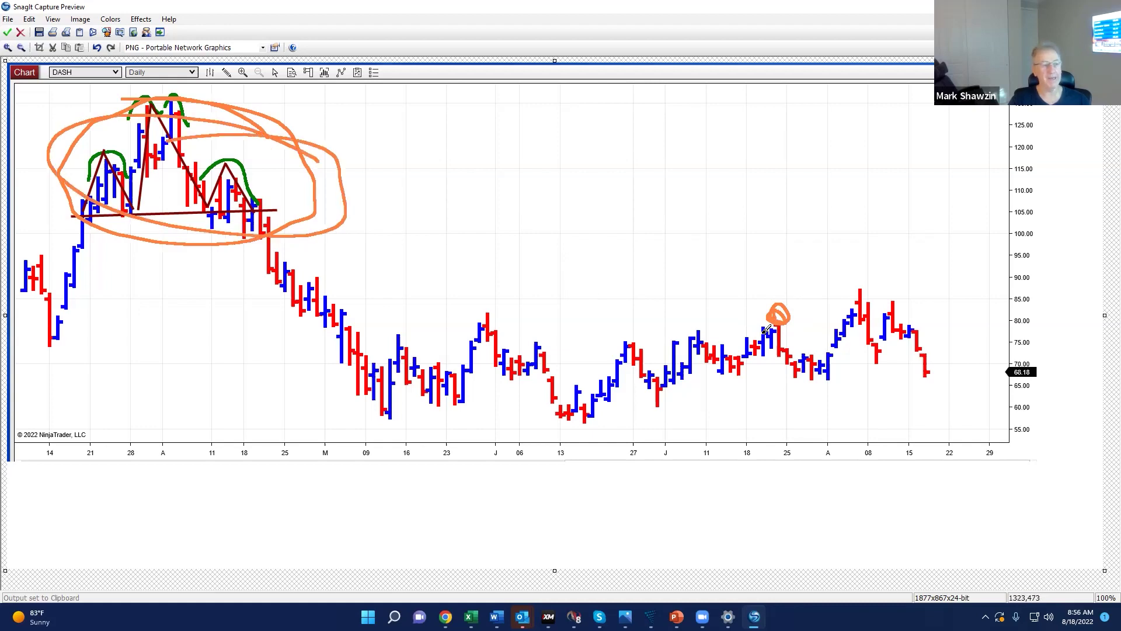
mouse_move(782, 344)
mouse_down()
mouse_move(970, 436)
mouse_move(979, 456)
mouse_up()
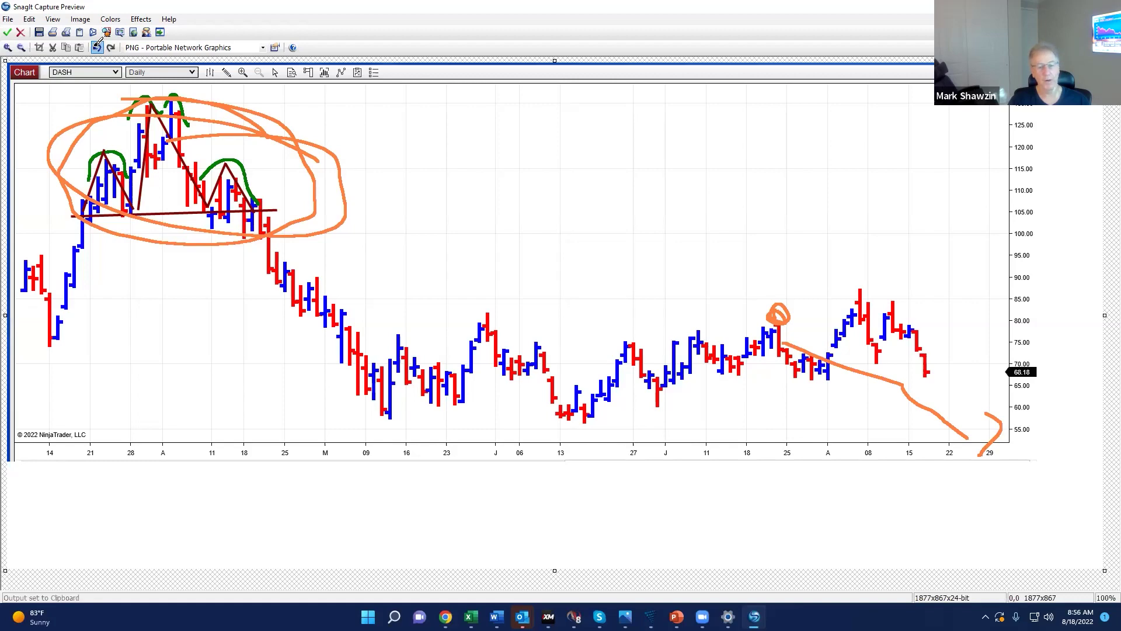
click(96, 47)
click(96, 48)
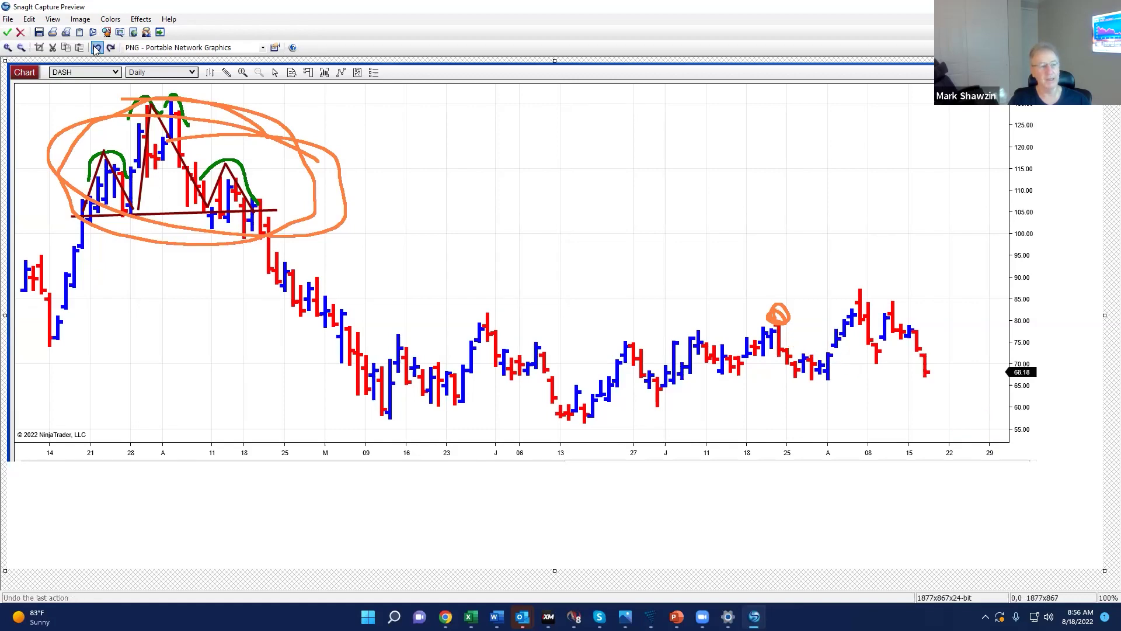
click(97, 48)
click(96, 47)
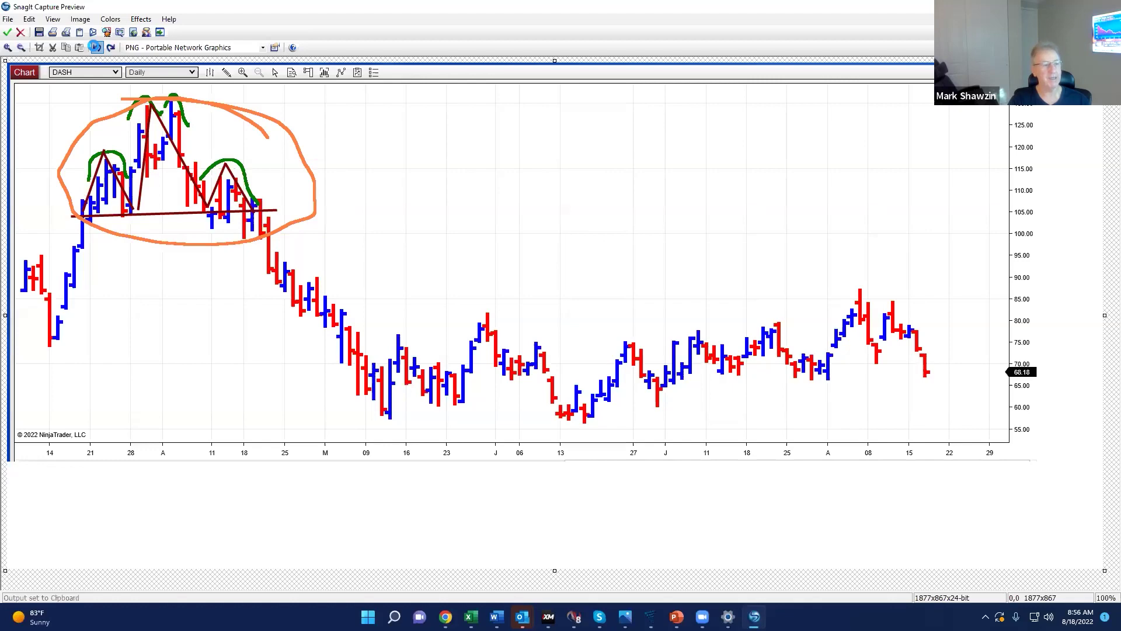
click(97, 47)
click(97, 47)
Sketch an orange price path across recent bars plunging downward, then undo it.
mouse_move(359, 396)
mouse_down()
mouse_move(360, 339)
mouse_move(501, 390)
mouse_move(613, 340)
mouse_move(953, 358)
mouse_up()
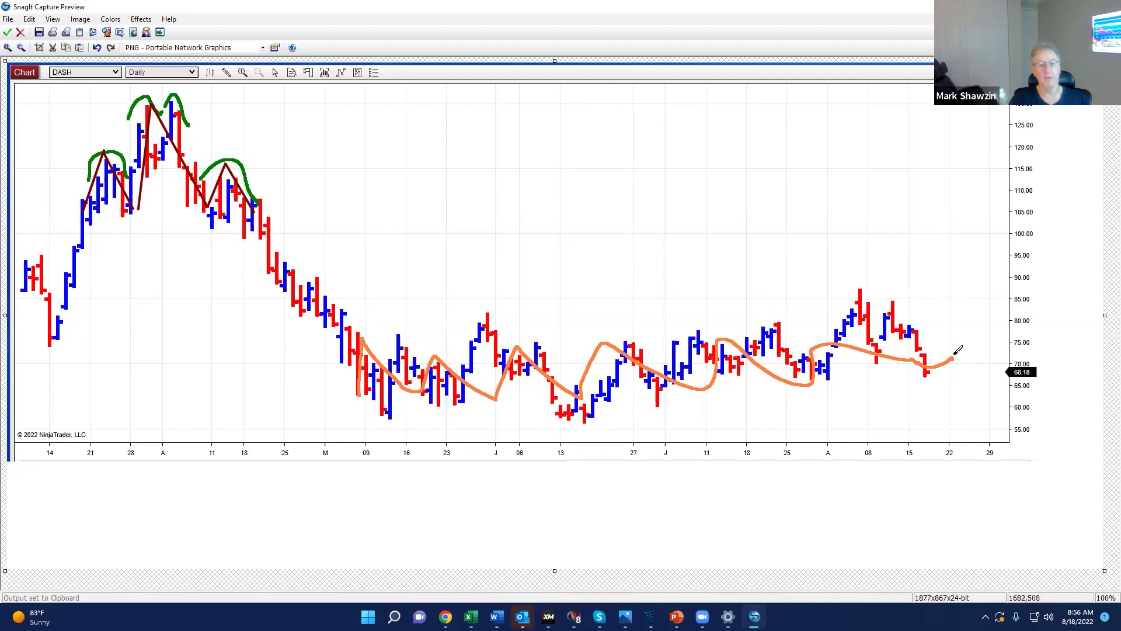
mouse_move(961, 362)
mouse_down()
mouse_move(1021, 417)
mouse_move(1058, 501)
mouse_up()
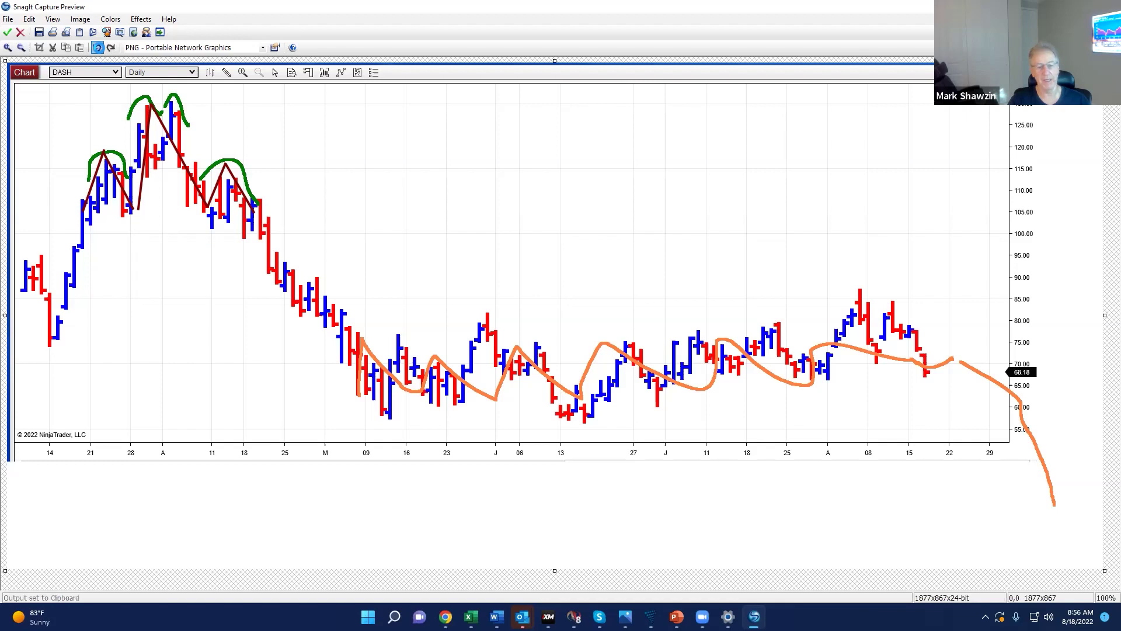
click(98, 47)
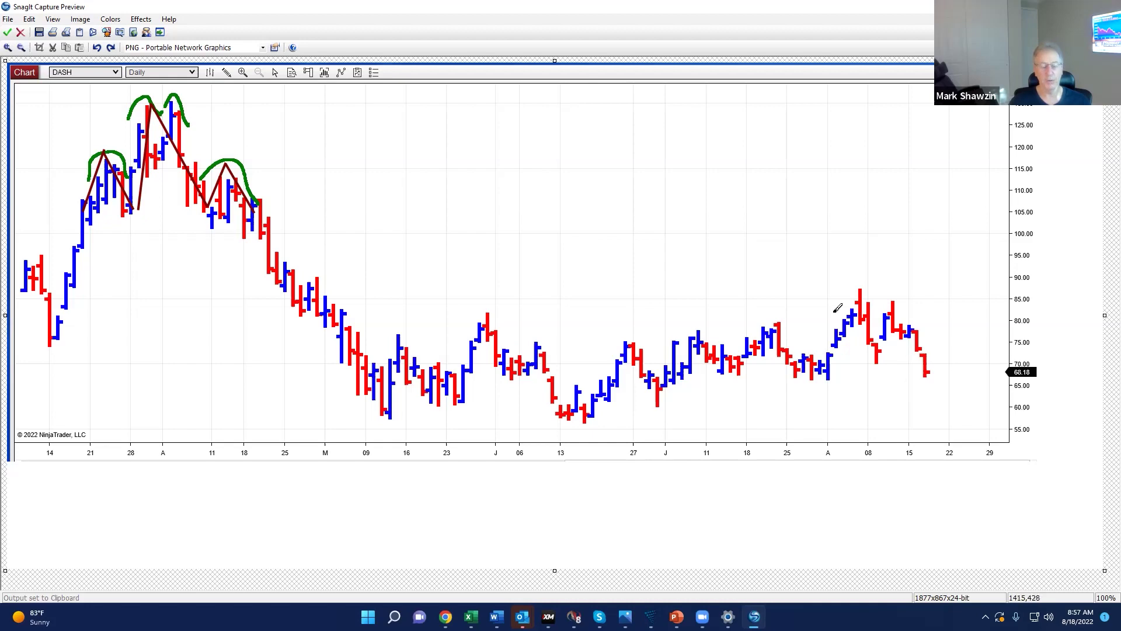
drag(934, 364, 996, 526)
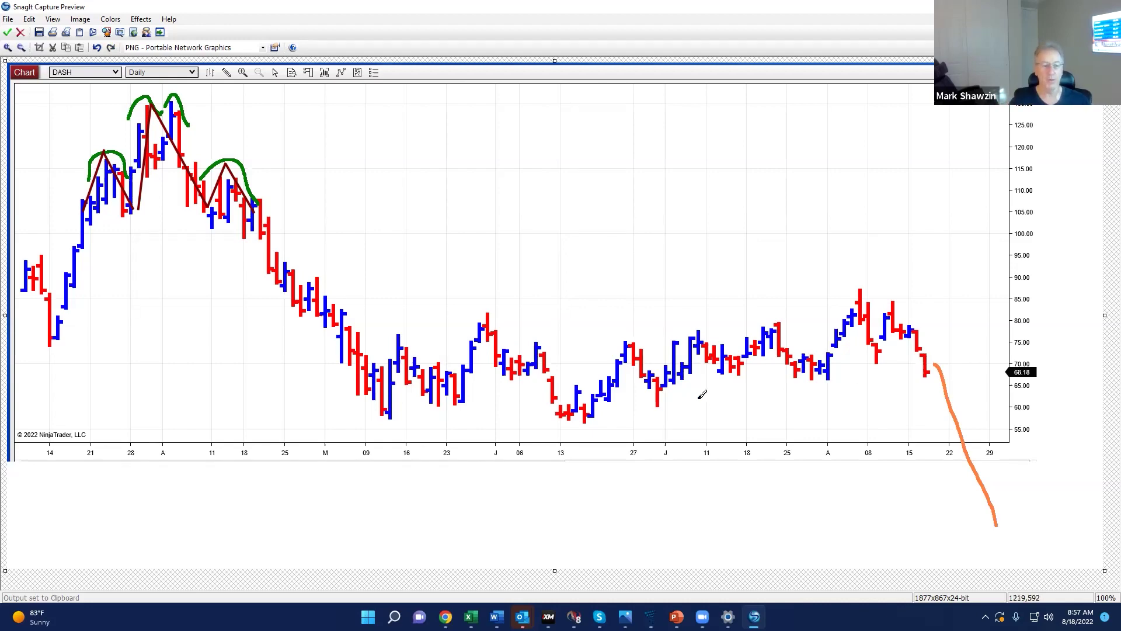
mouse_move(658, 385)
mouse_down()
mouse_move(804, 336)
mouse_move(901, 324)
mouse_move(933, 341)
mouse_up()
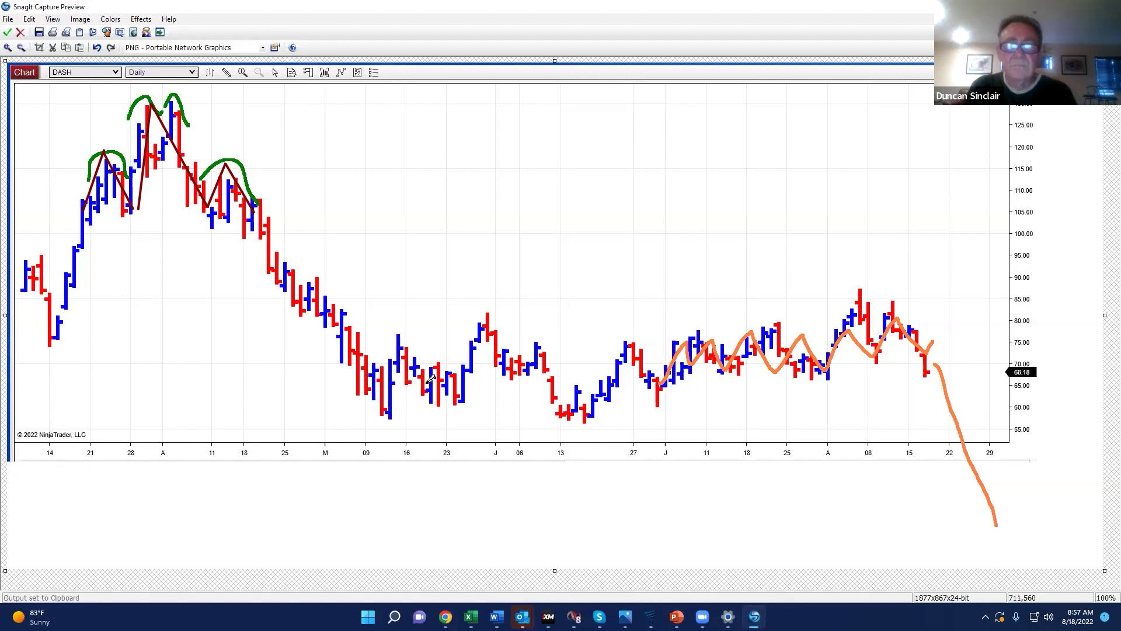
click(97, 49)
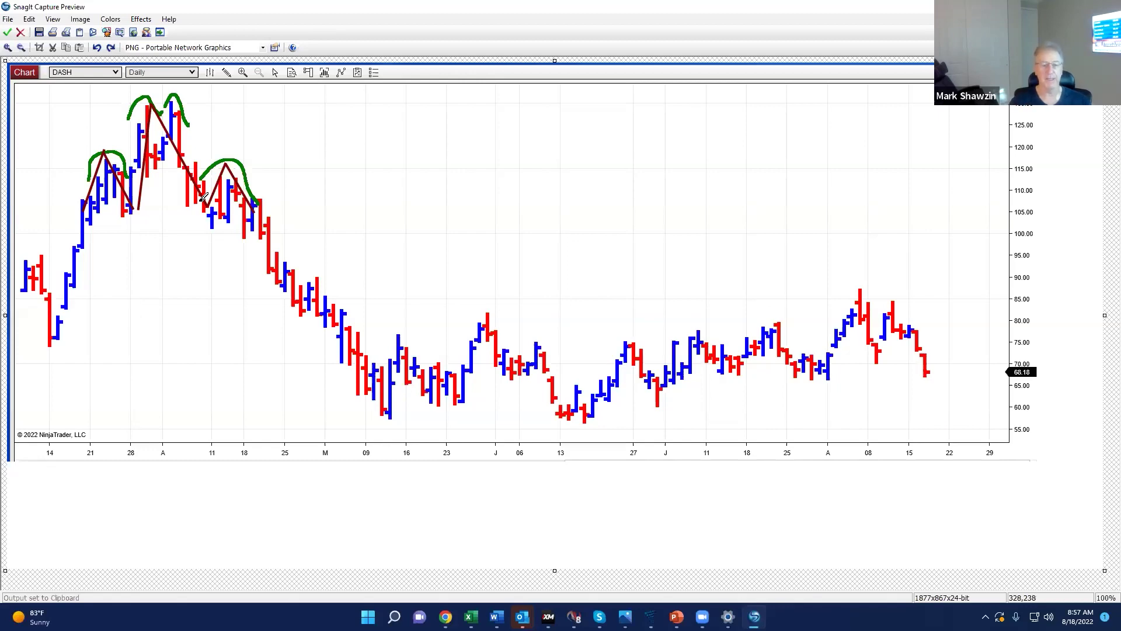
mouse_move(806, 356)
mouse_down()
mouse_move(836, 353)
mouse_move(817, 364)
mouse_move(867, 292)
mouse_up()
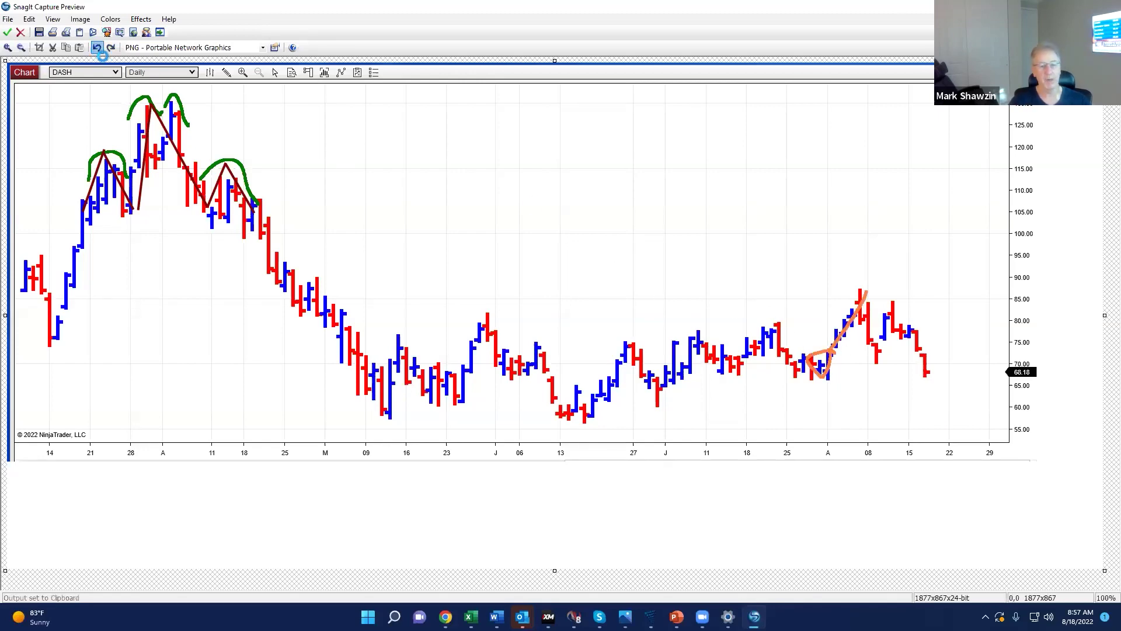
key(ctrl+z)
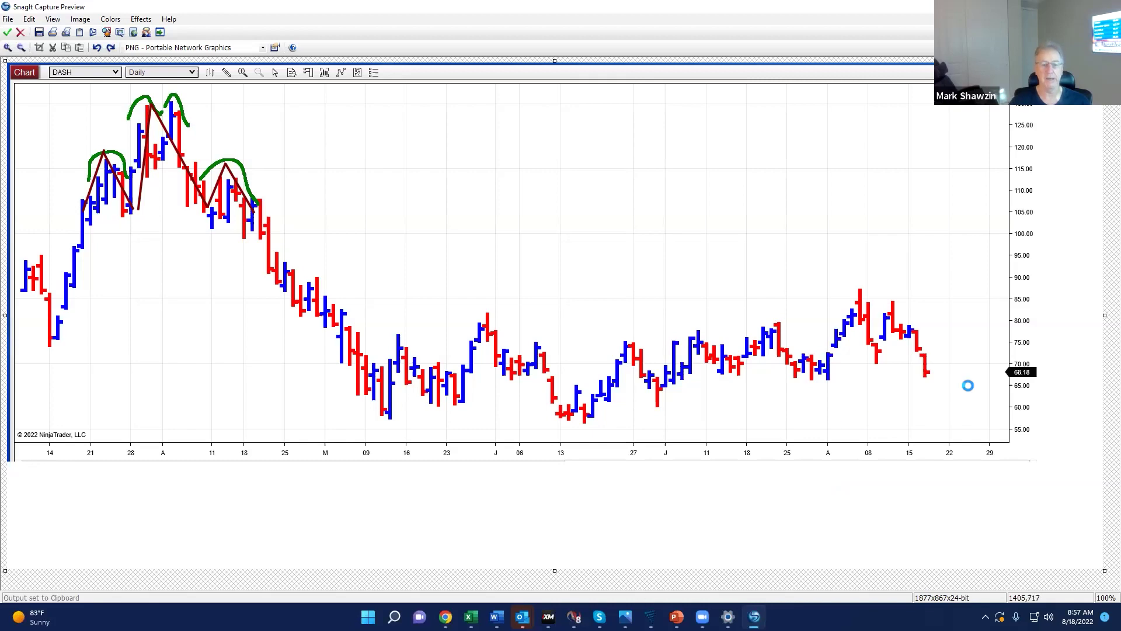
mouse_move(932, 369)
mouse_down()
mouse_move(942, 345)
mouse_move(956, 343)
mouse_move(976, 370)
mouse_move(1001, 356)
mouse_move(1049, 393)
mouse_move(1058, 441)
mouse_up()
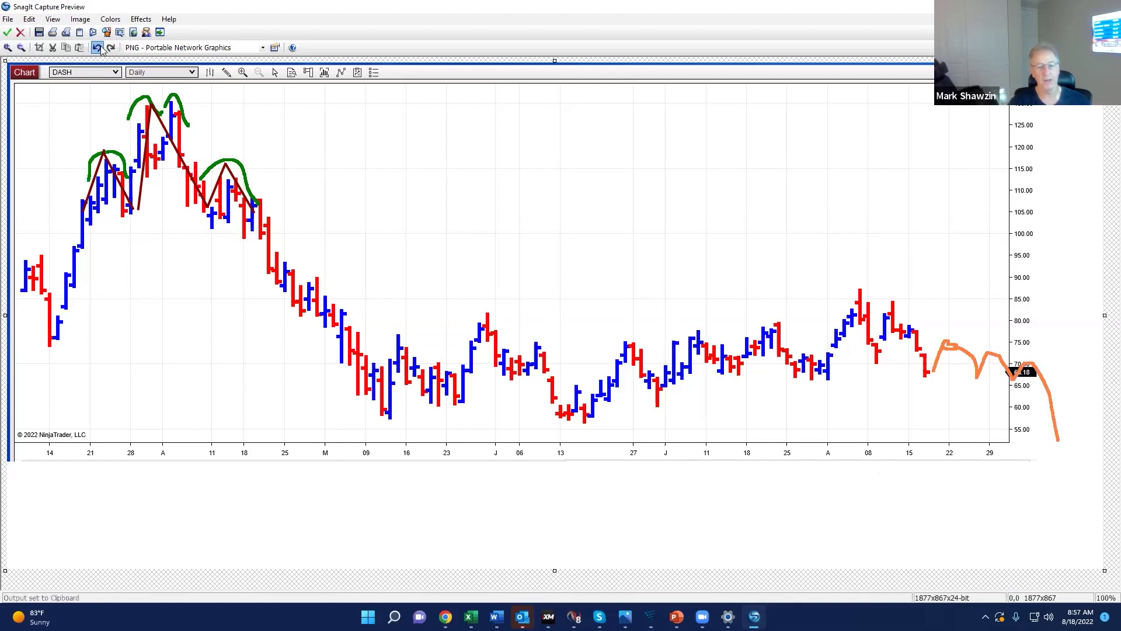
key(ctrl+z)
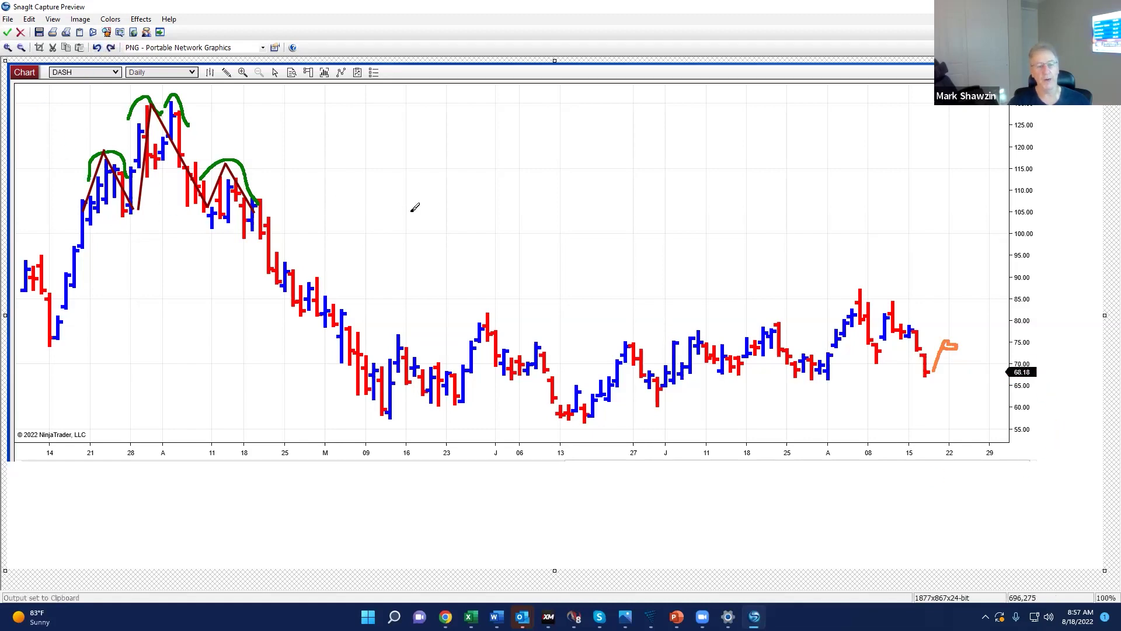
click(97, 48)
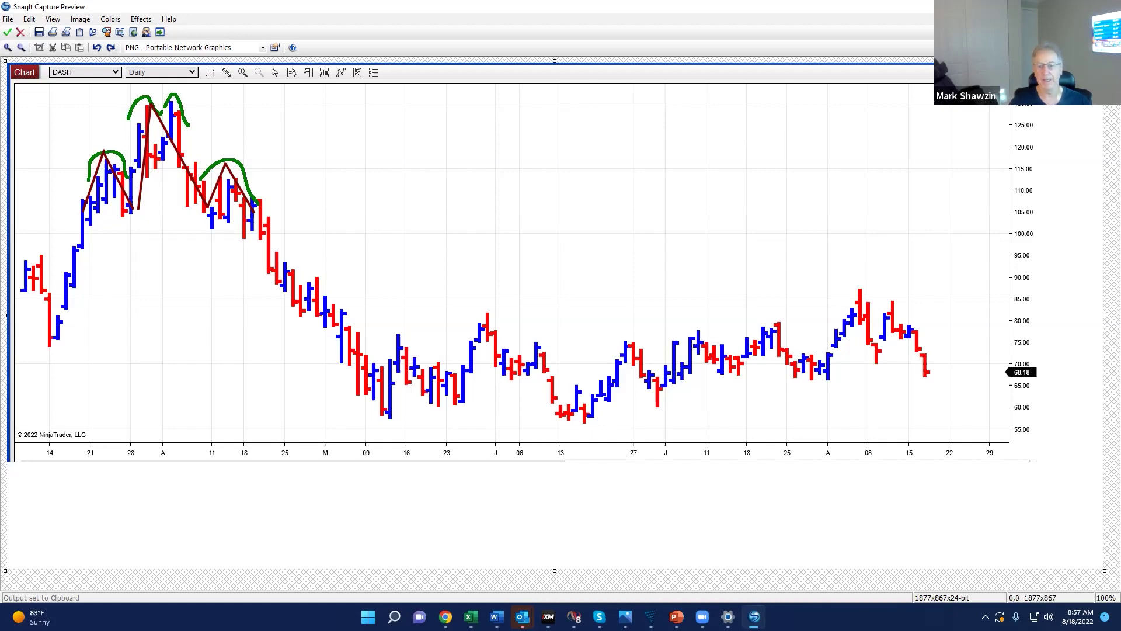
Draw a dark-red support line near 66, green arcs over two recent peaks, and circle the early top in green.
drag(723, 382, 1000, 380)
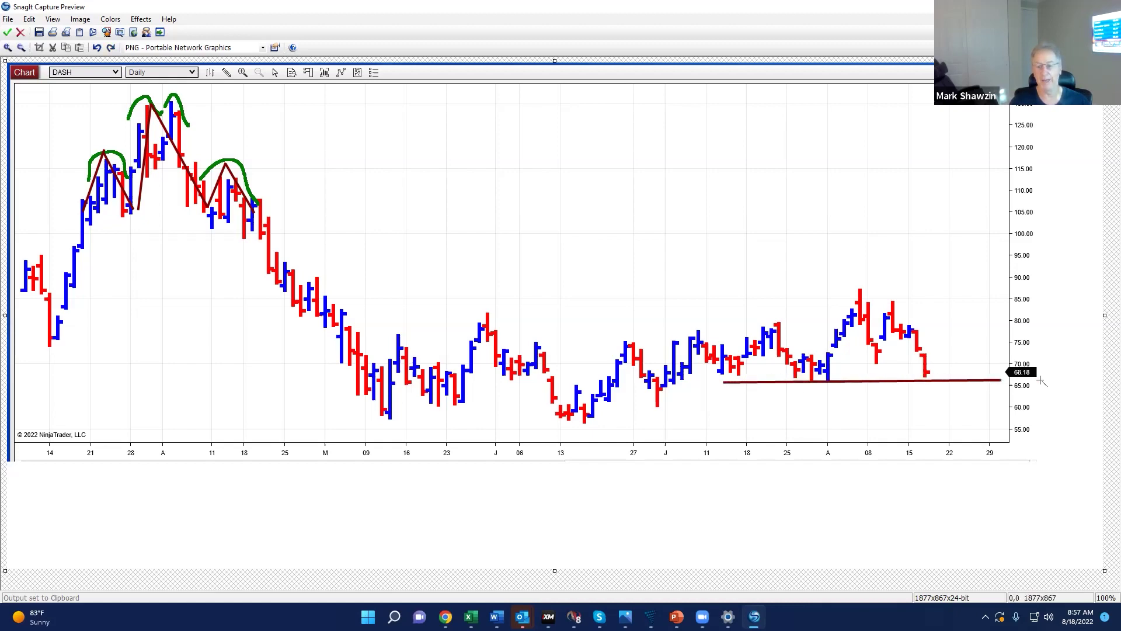
mouse_move(839, 296)
mouse_down()
mouse_move(854, 281)
mouse_move(868, 291)
mouse_up()
mouse_move(877, 297)
mouse_down()
mouse_move(885, 285)
mouse_move(898, 296)
mouse_up()
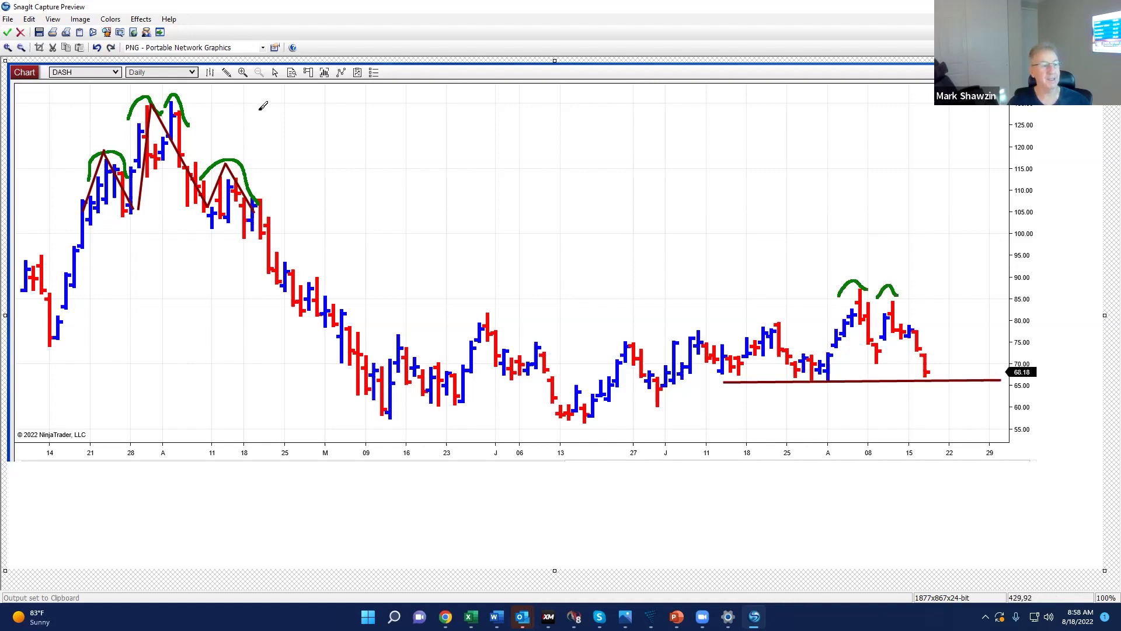
mouse_move(262, 105)
mouse_down()
mouse_move(30, 180)
mouse_move(269, 120)
mouse_move(181, 109)
mouse_up()
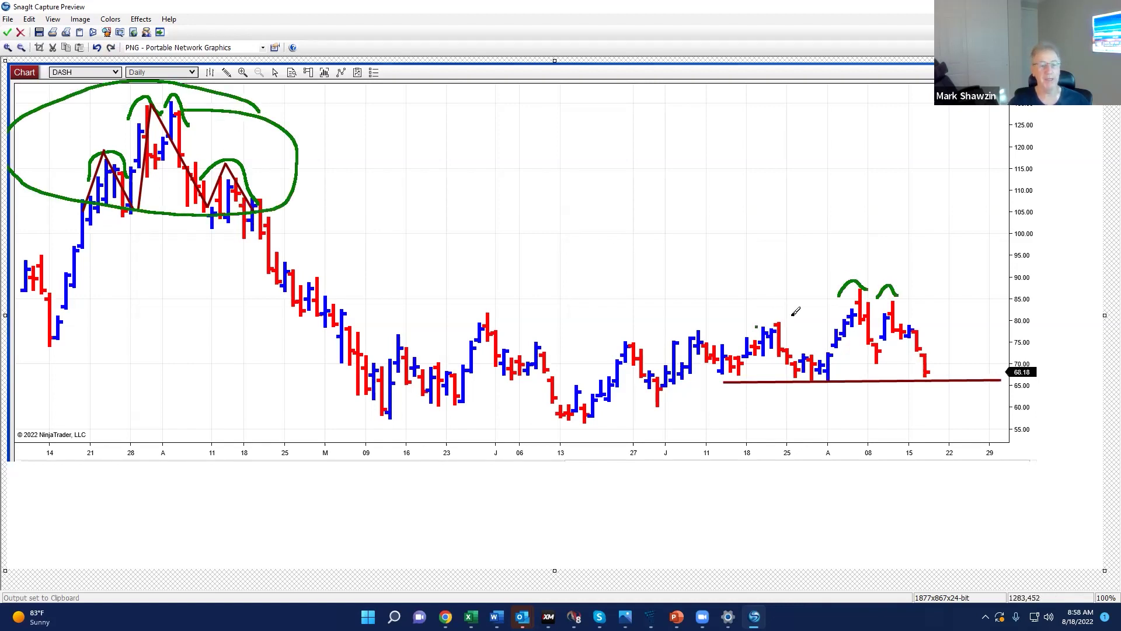
Arc the recent pattern's shoulders, circle it in green, and draw a green path plunging below support.
drag(755, 327, 799, 326)
drag(894, 324, 921, 333)
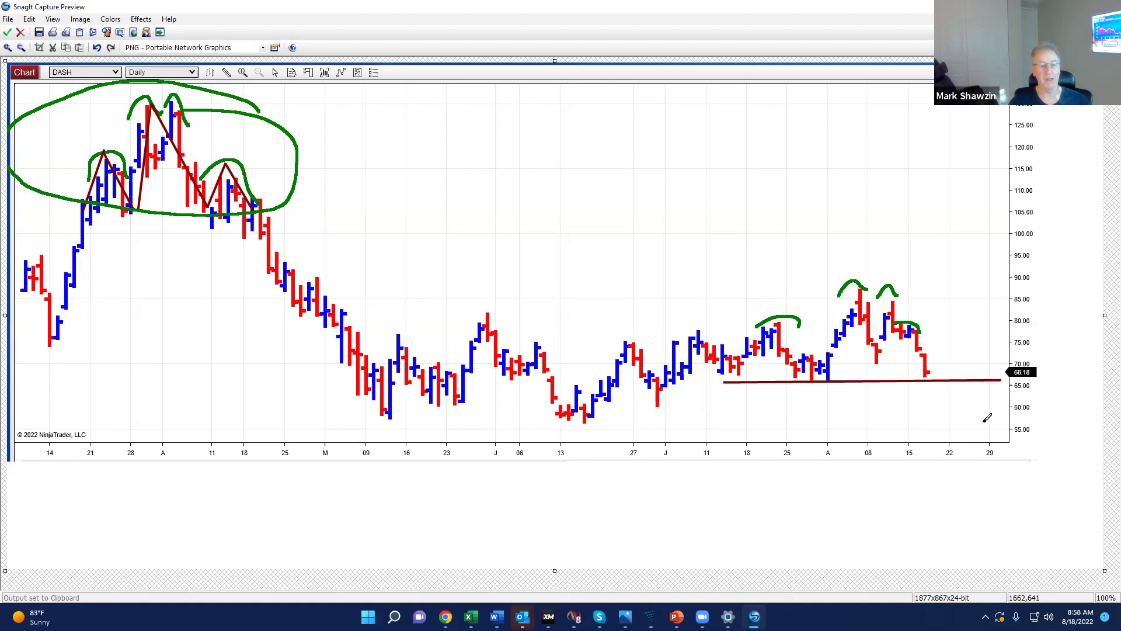
mouse_move(902, 278)
mouse_down()
mouse_move(724, 322)
mouse_move(859, 282)
mouse_up()
mouse_move(930, 369)
mouse_down()
mouse_move(1023, 402)
mouse_move(1072, 492)
mouse_up()
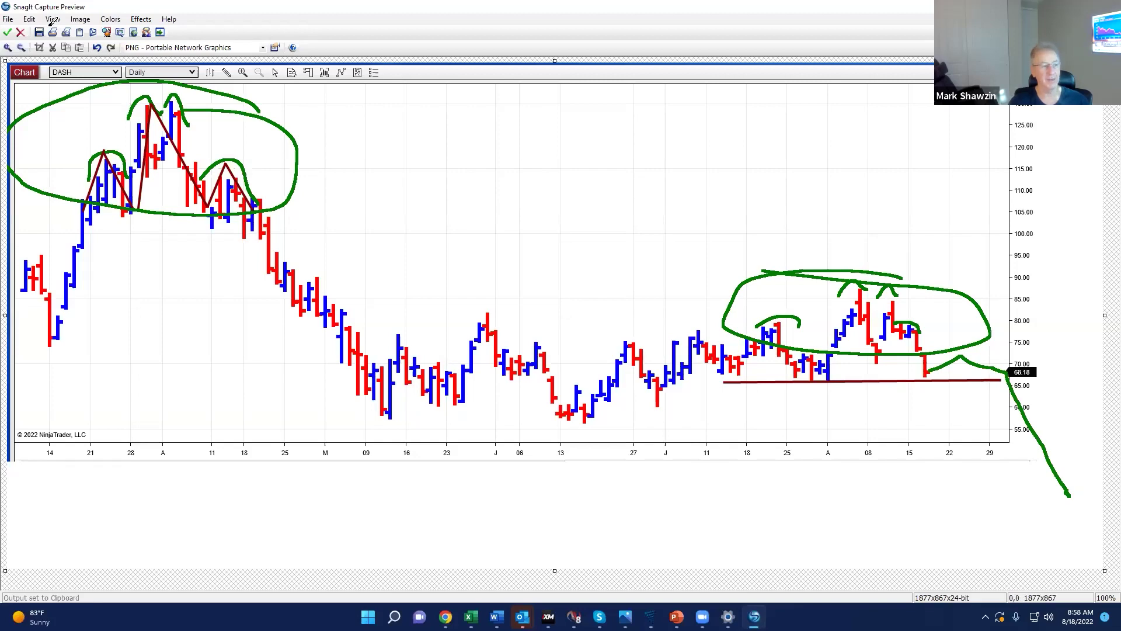